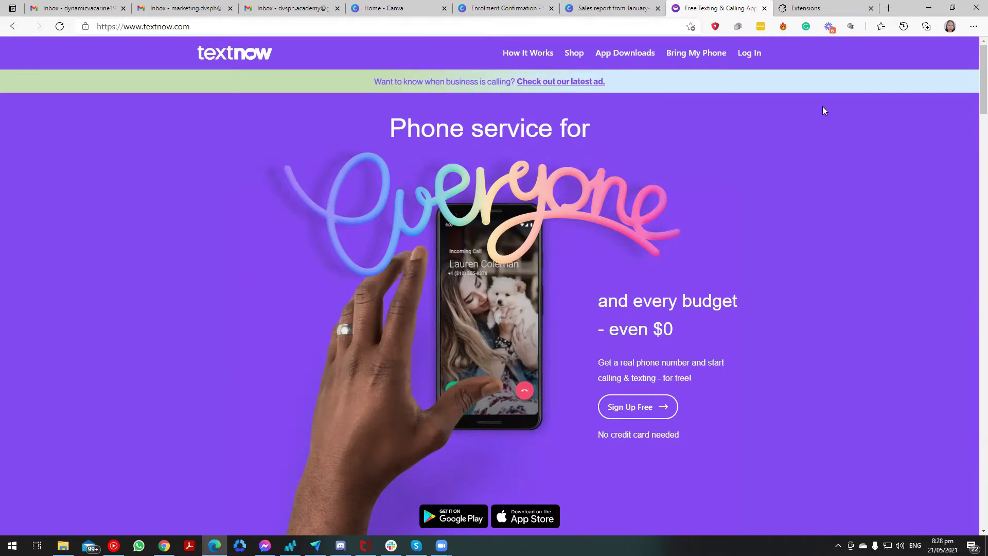
Sign in to Hola with the Google account and unblock textnow.com through United States.
click(784, 27)
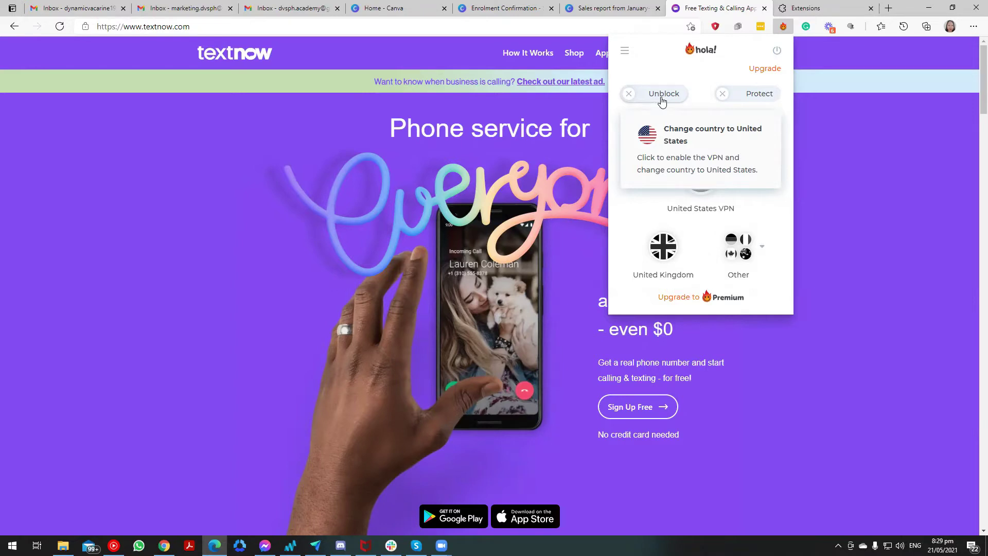
click(662, 99)
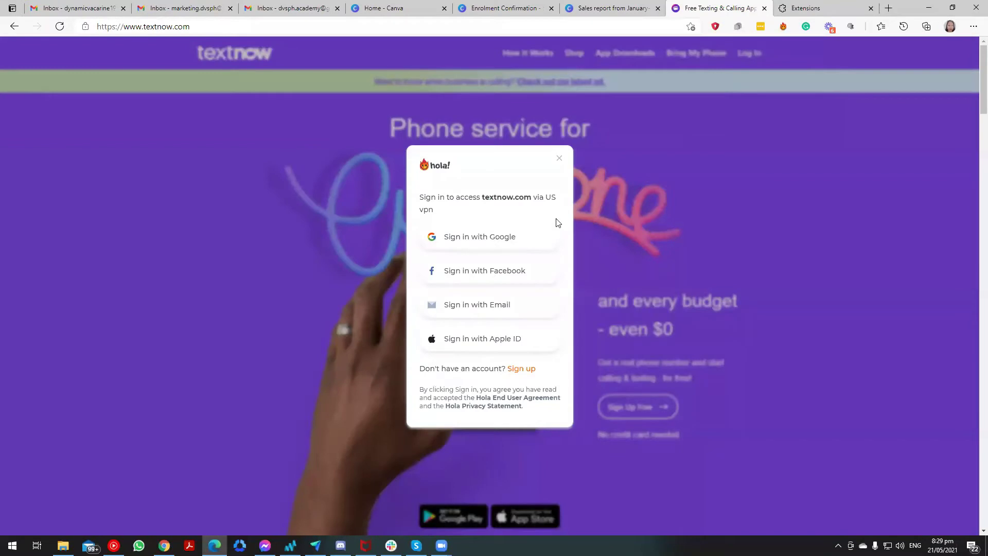
click(508, 246)
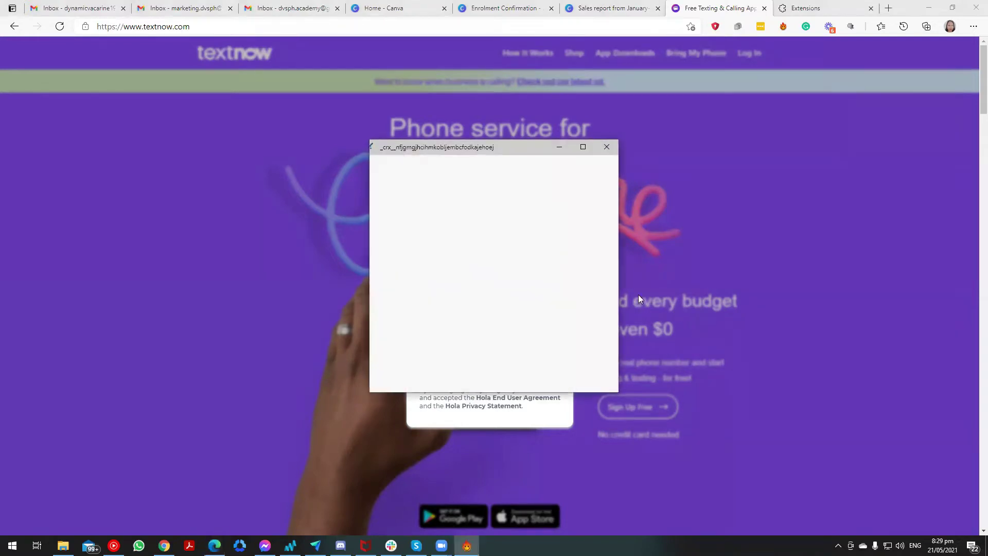
scroll(475, 270, down, 2)
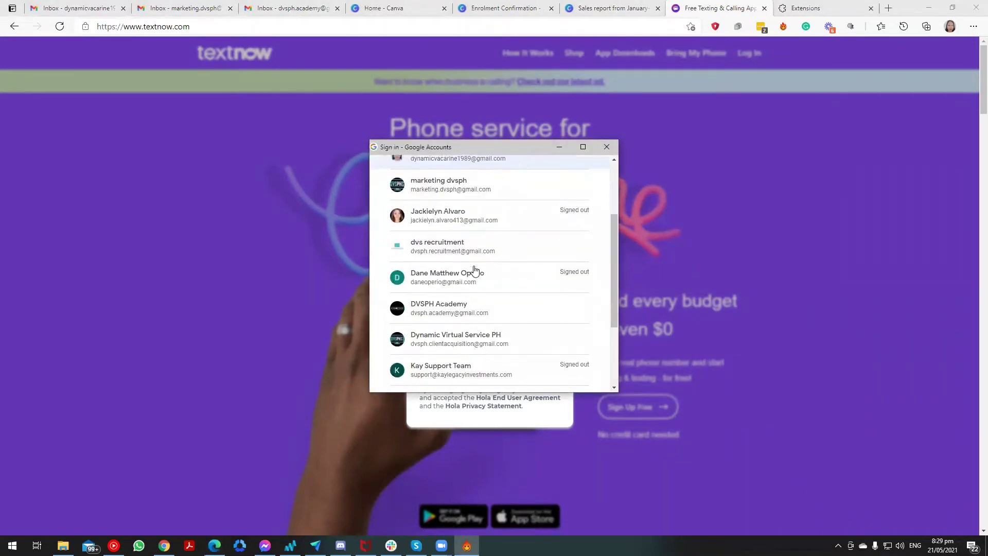
click(458, 315)
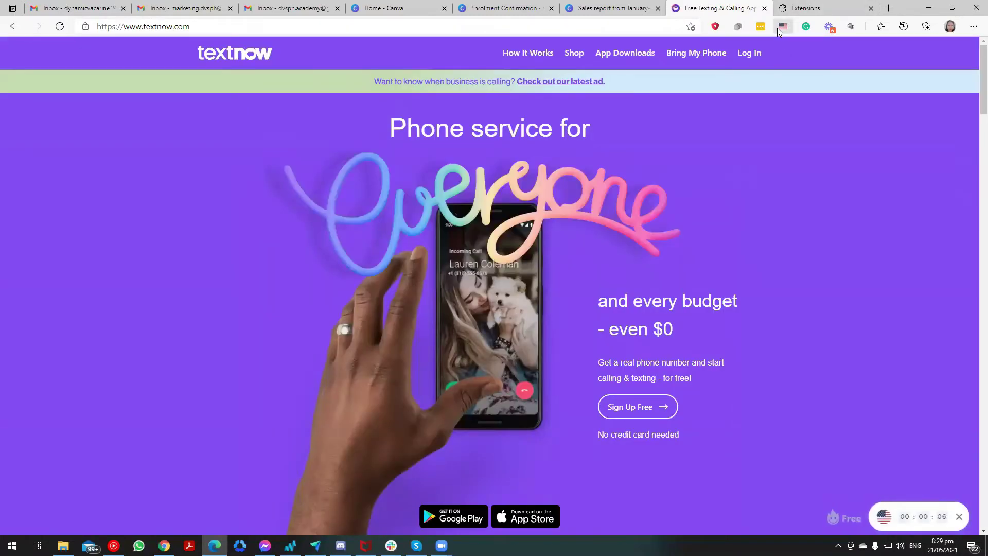
click(782, 28)
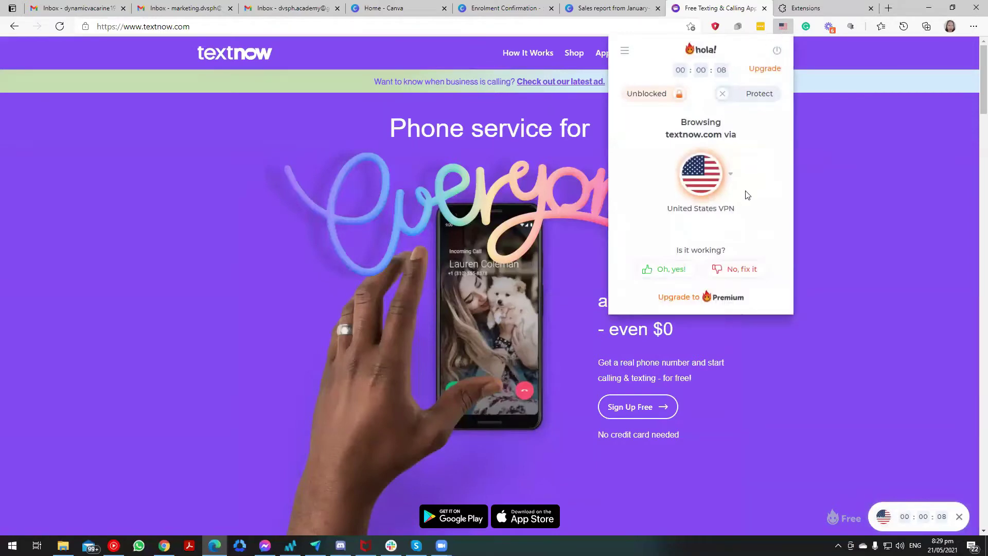
mouse_move(723, 75)
click(291, 207)
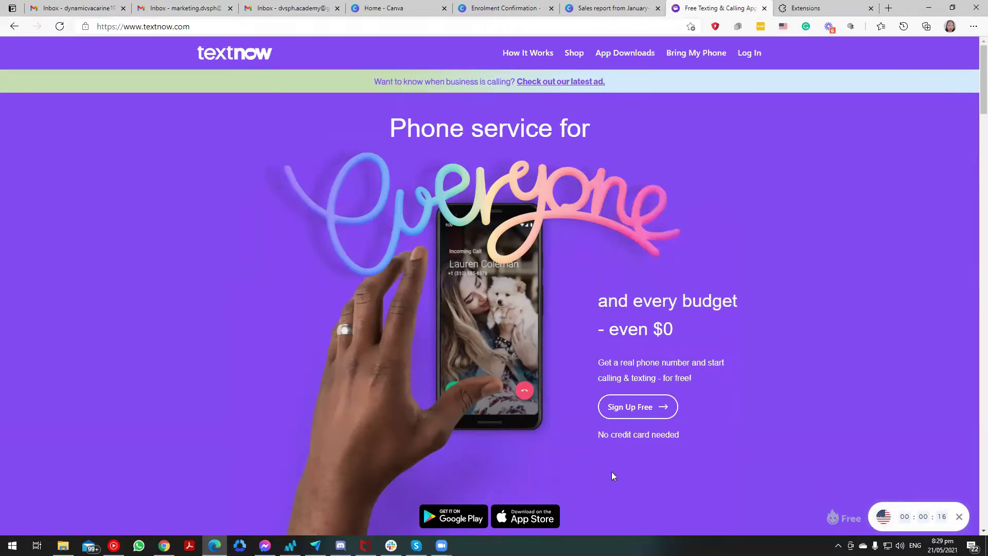
Sign up for TextNow with Google, then send the account-recovery verification email and switch to Gmail.
click(633, 414)
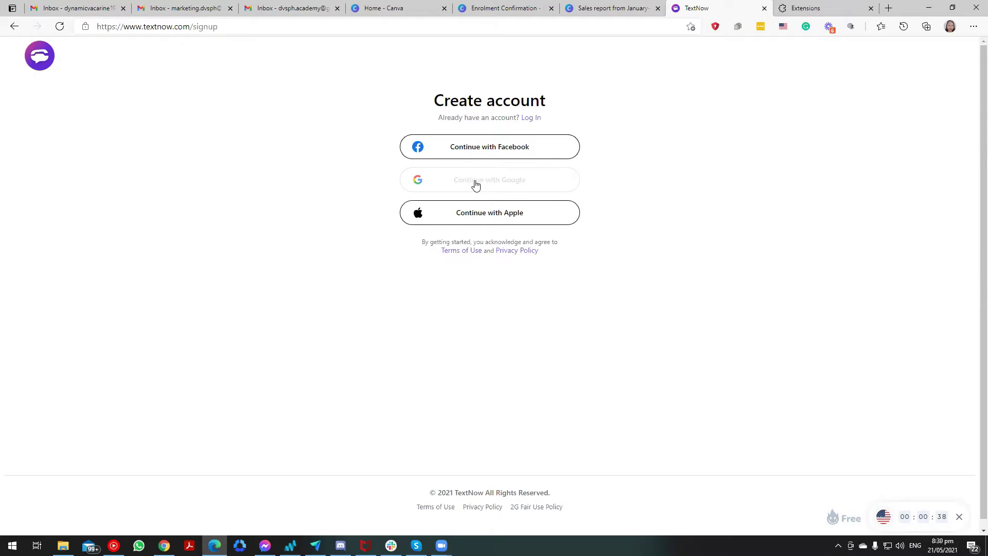
click(476, 186)
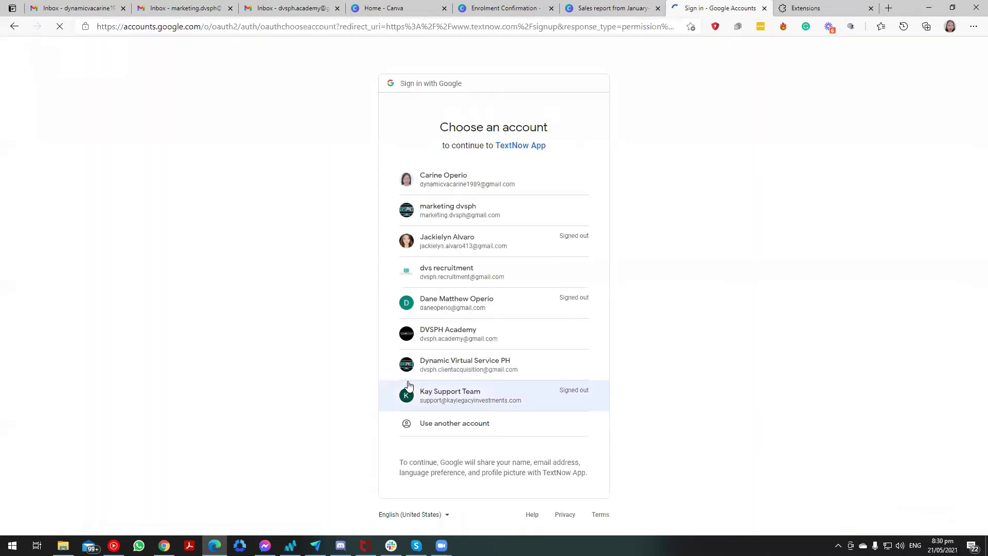
click(456, 344)
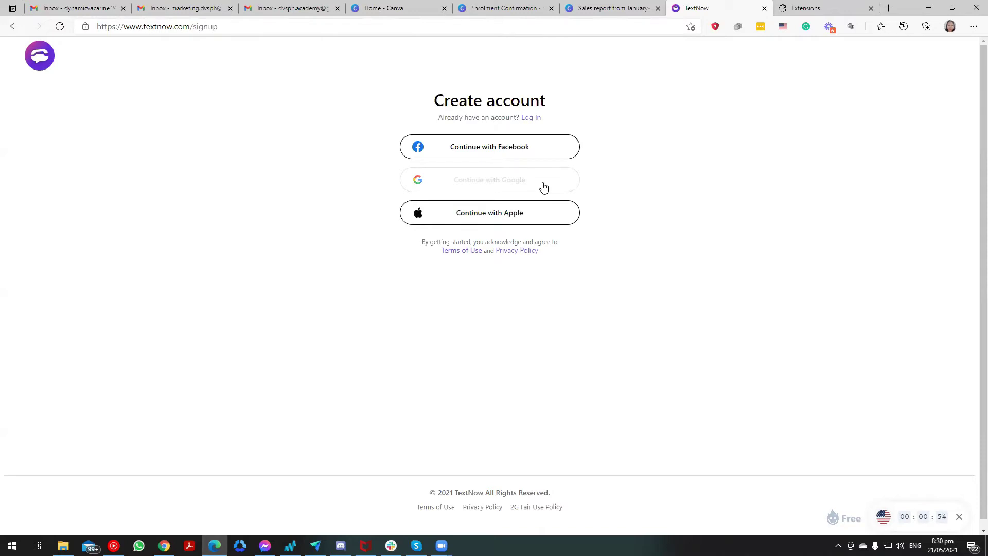
click(544, 187)
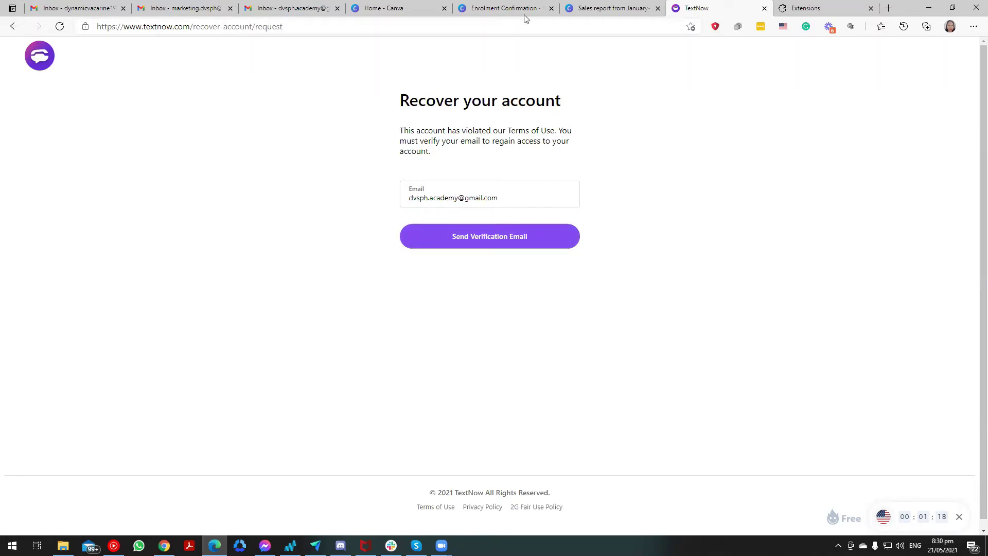
click(533, 244)
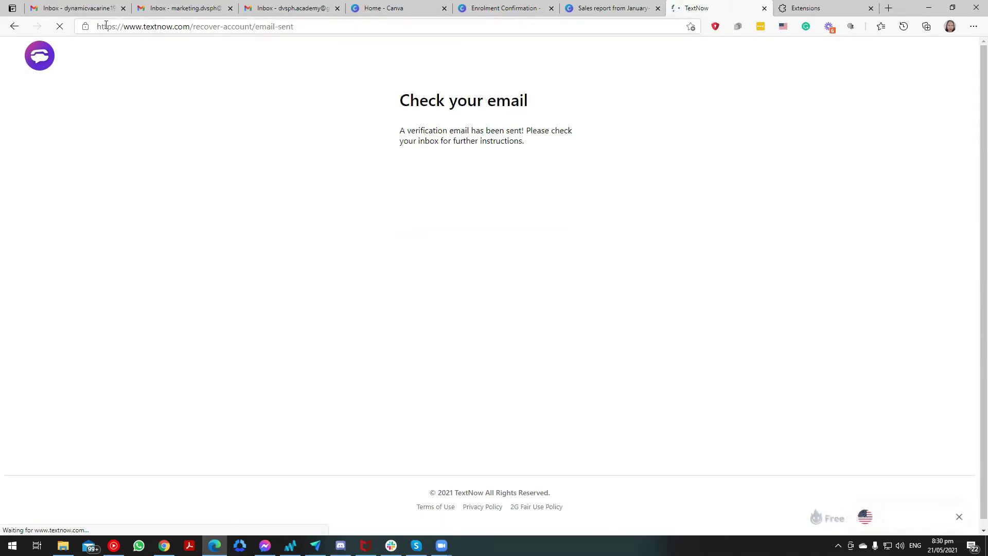
click(291, 9)
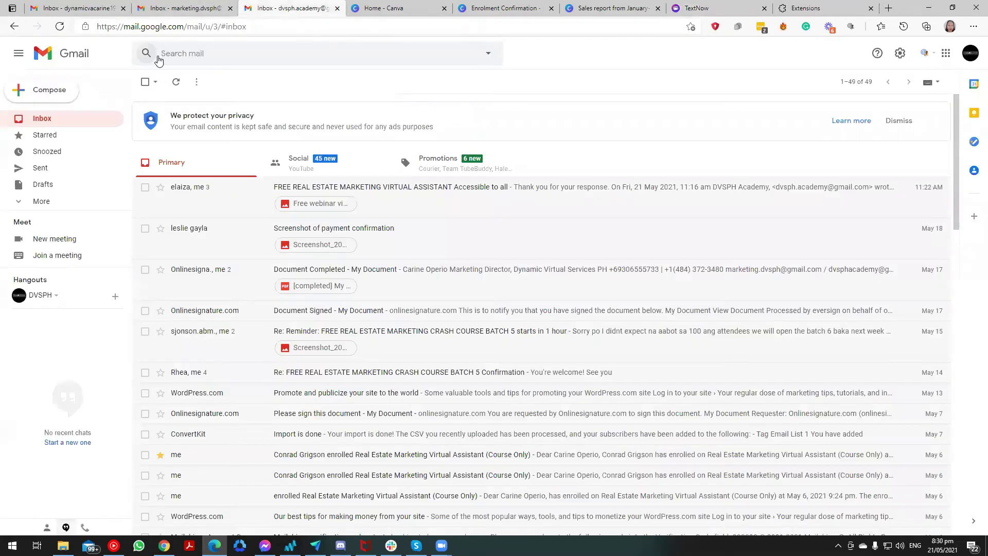
Refresh Gmail, open TextNow's 'Verify Your Account' email and follow its Continue link.
click(176, 82)
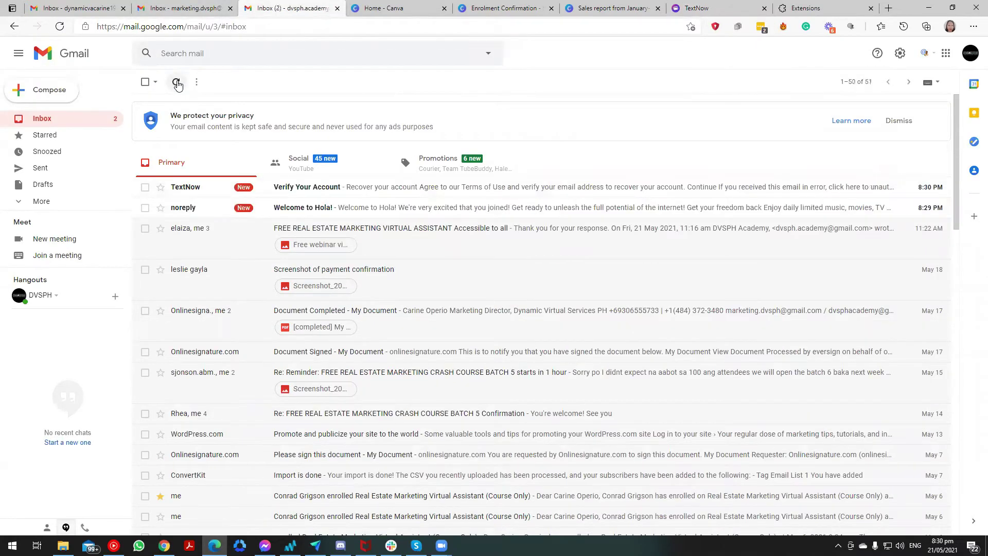
click(354, 195)
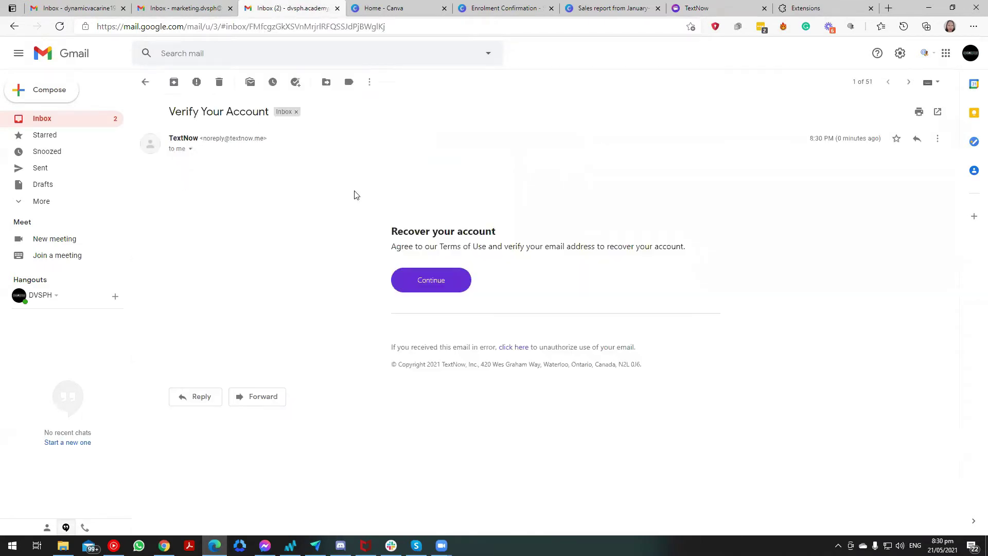
click(441, 292)
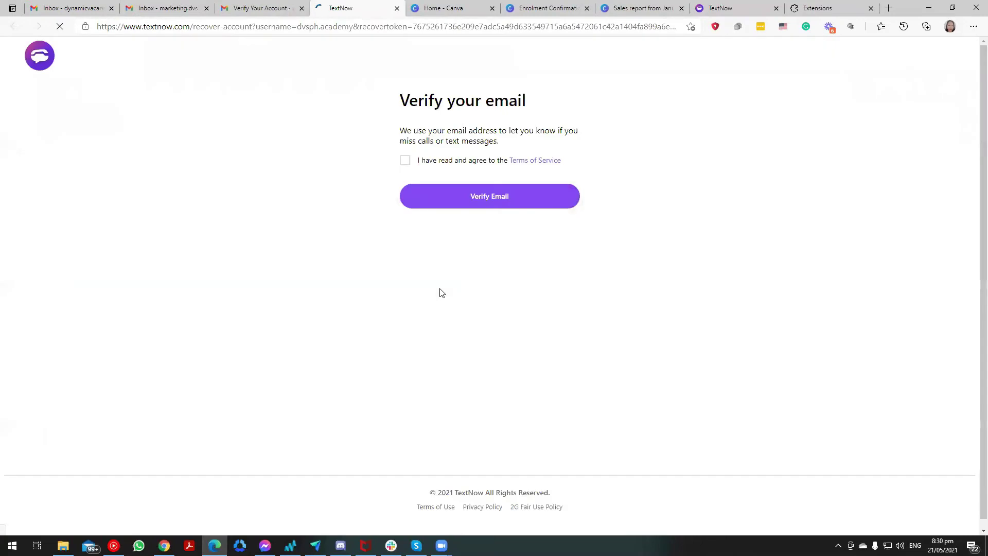
Accept the Terms of Service, verify the email, and log back in to TextNow with Google.
click(405, 160)
click(447, 205)
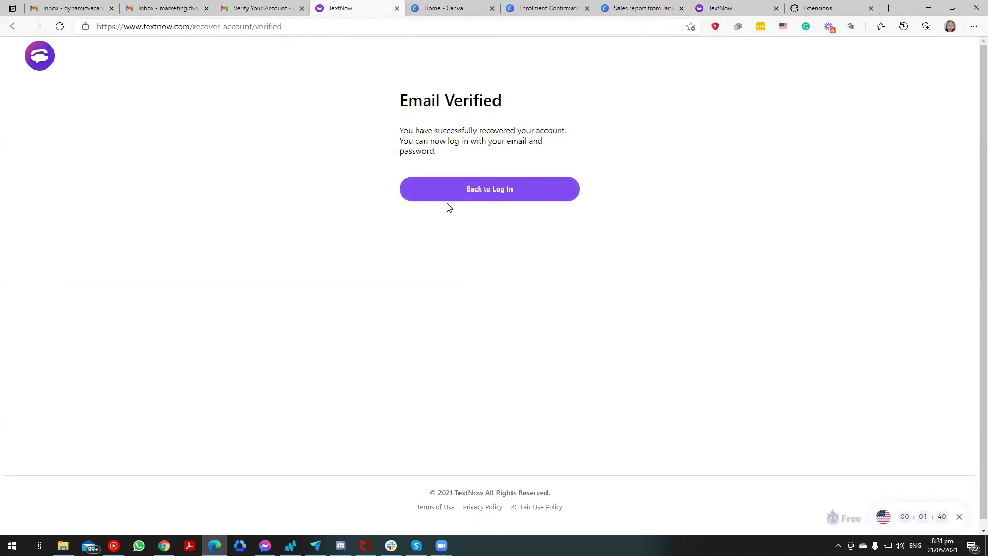
click(473, 190)
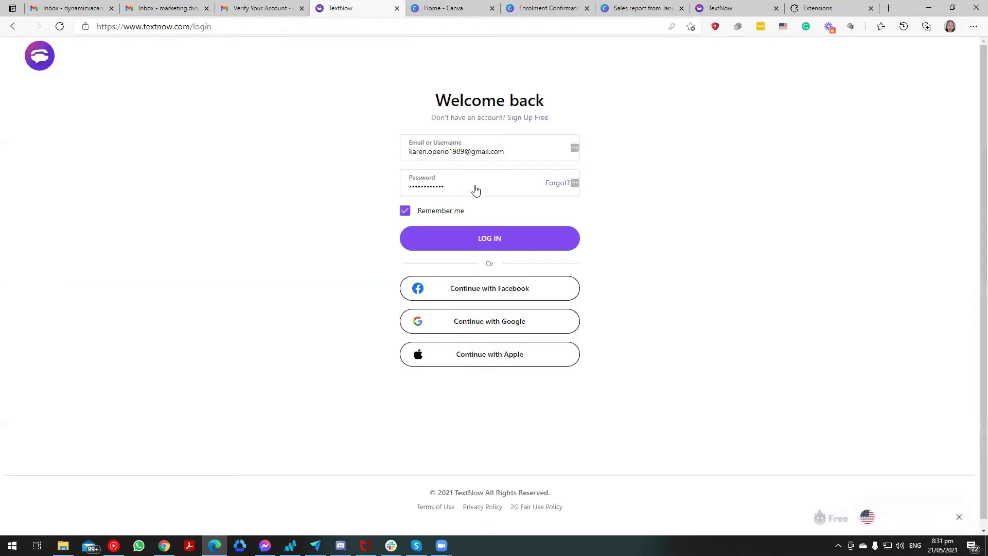
click(500, 322)
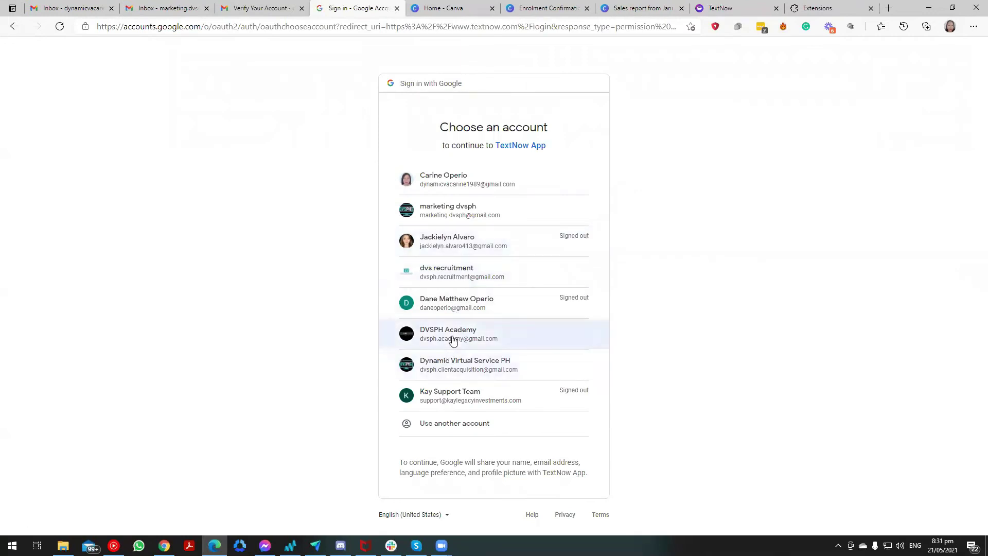
click(452, 339)
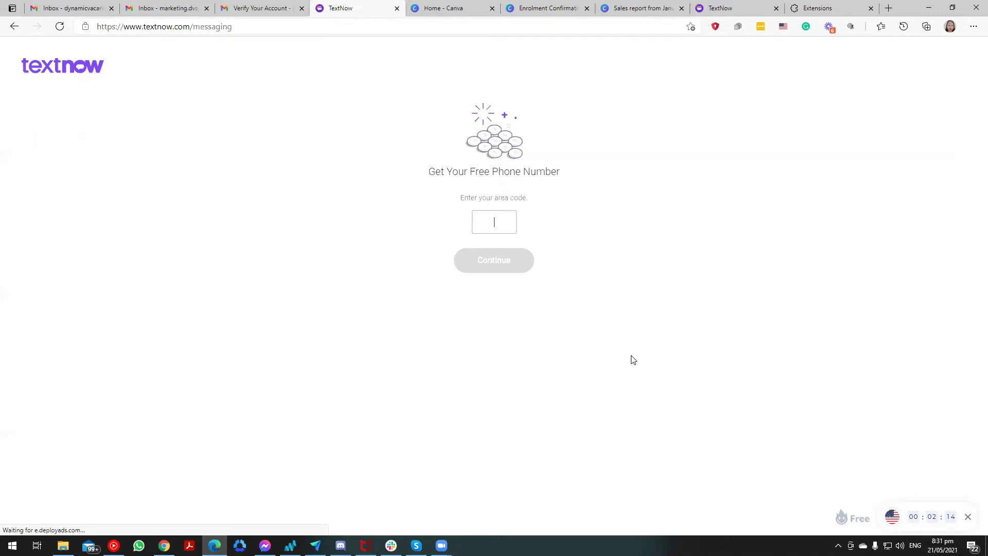
click(889, 9)
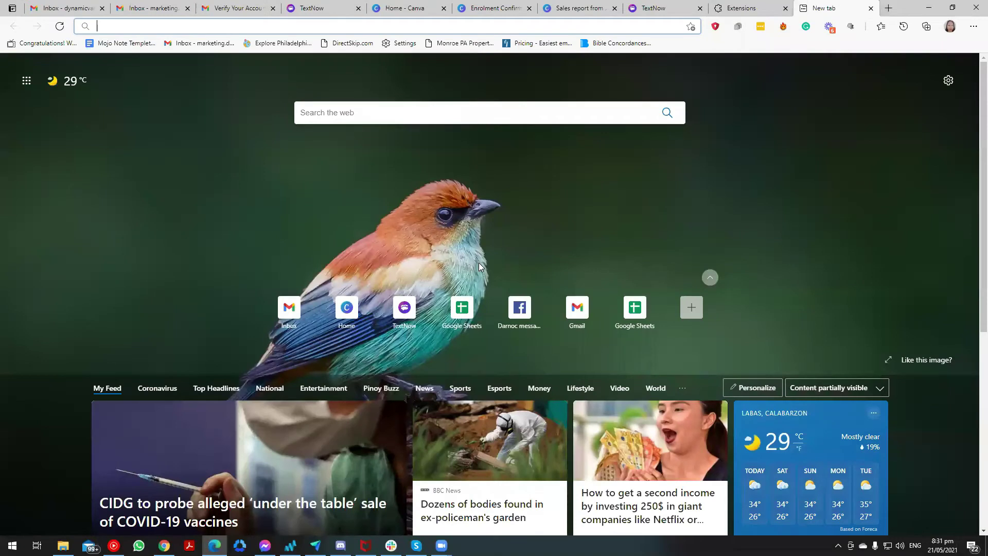
Search Bing for Los Angeles area codes and select 213 in the results.
text(phil)
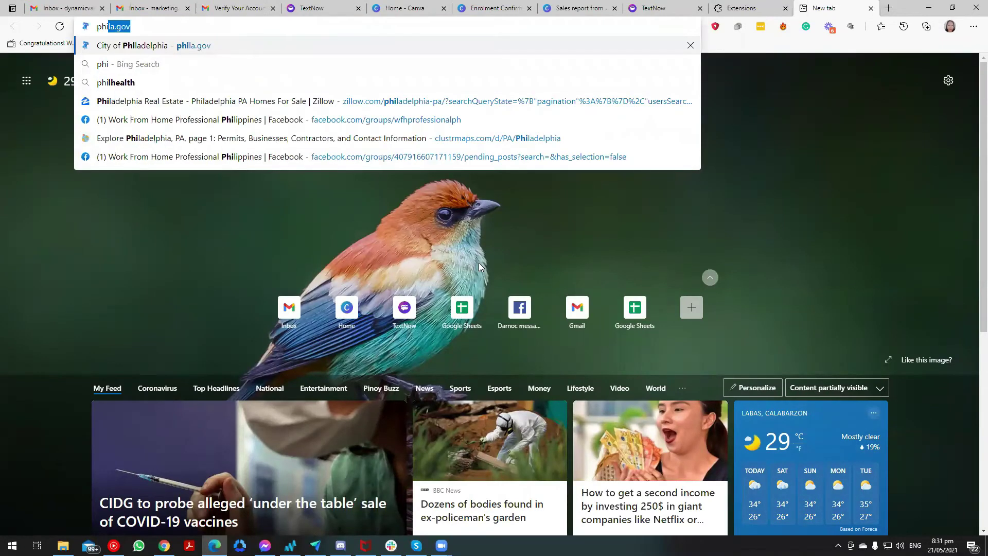
text(a)
key(BackSpace)
key(BackSpace)
key(BackSpace)
key(BackSpace)
key(BackSpace)
key(BackSpace)
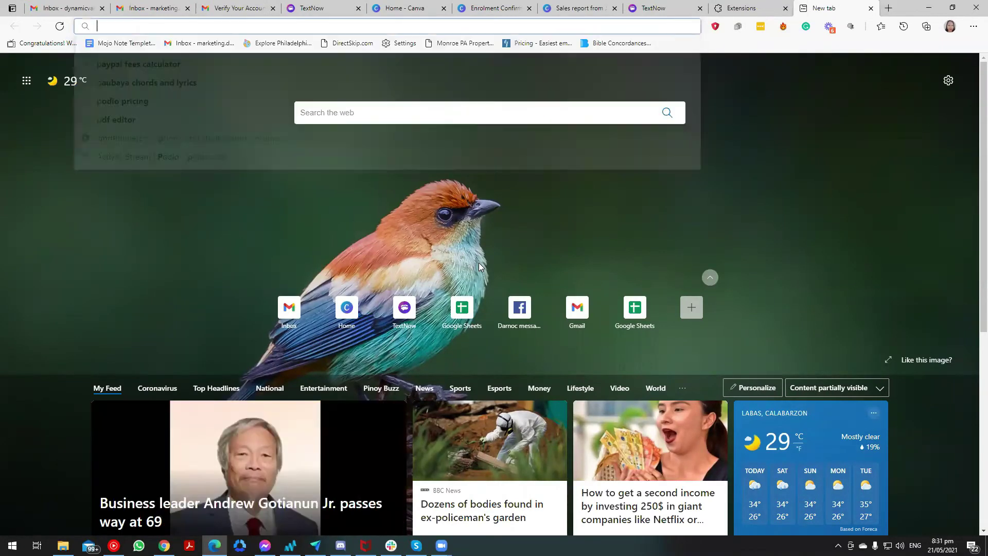
text(californ)
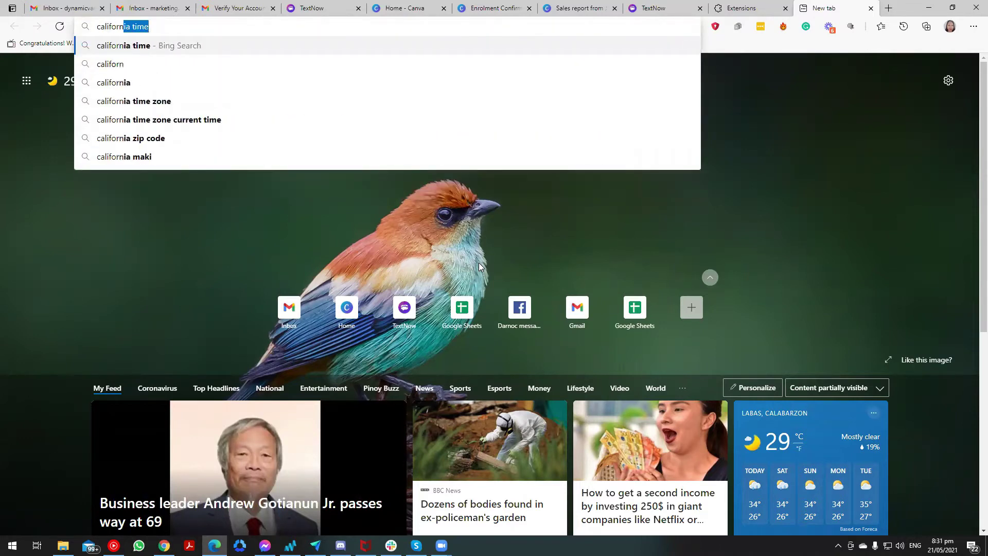
text(ia los angeles )
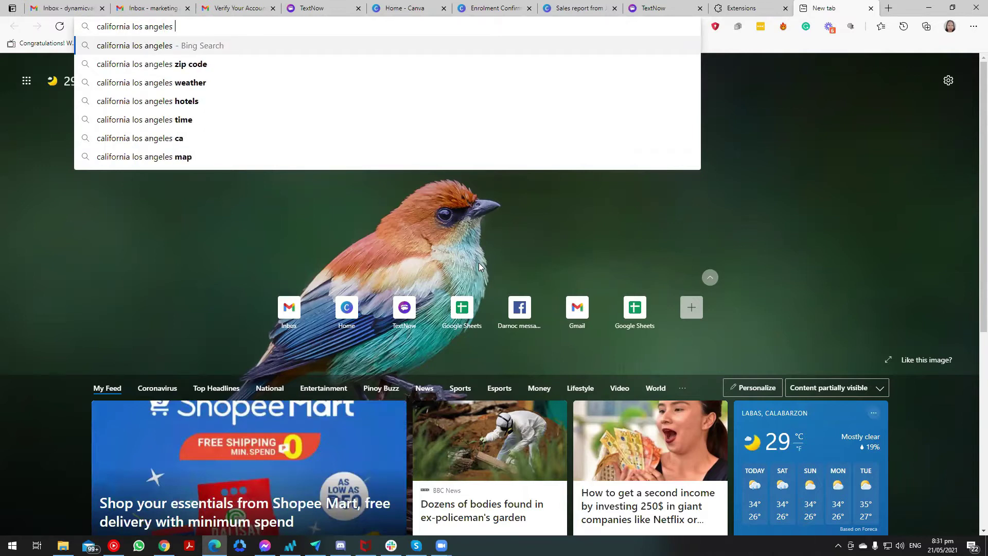
text(are)
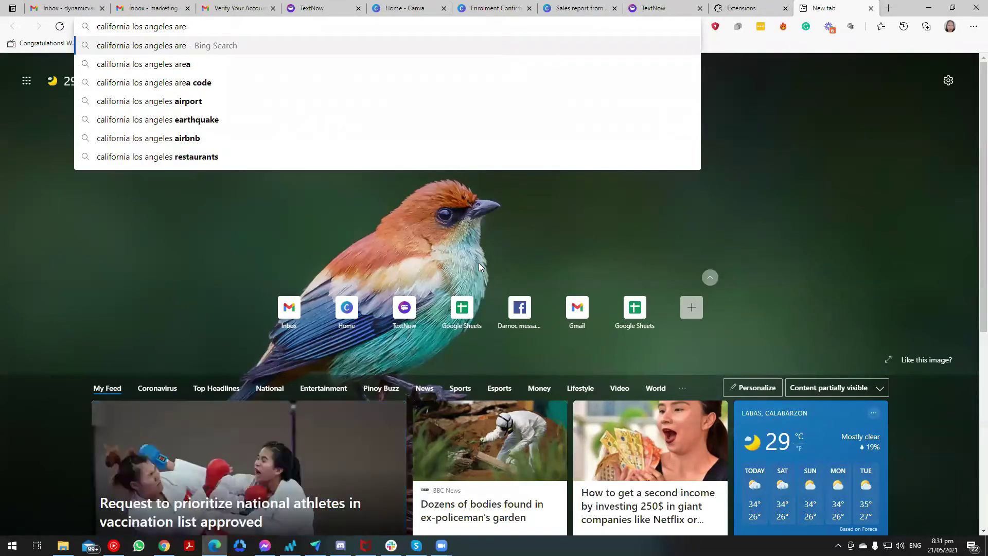
key(Down)
key(Down)
key(Return)
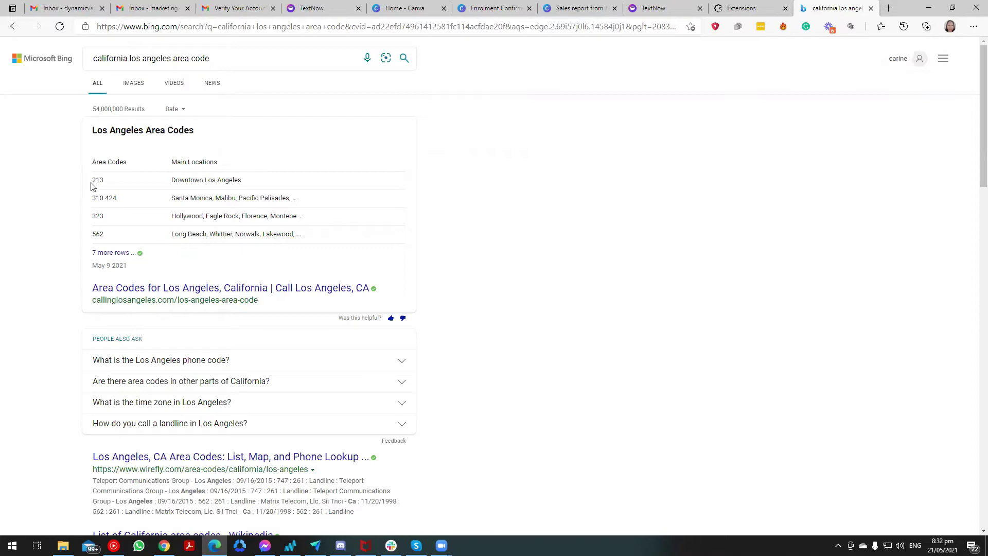
drag(106, 184, 94, 179)
key(ctrl+c)
Paste 213 into TextNow's area-code field and confirm it to get a new number.
click(628, 12)
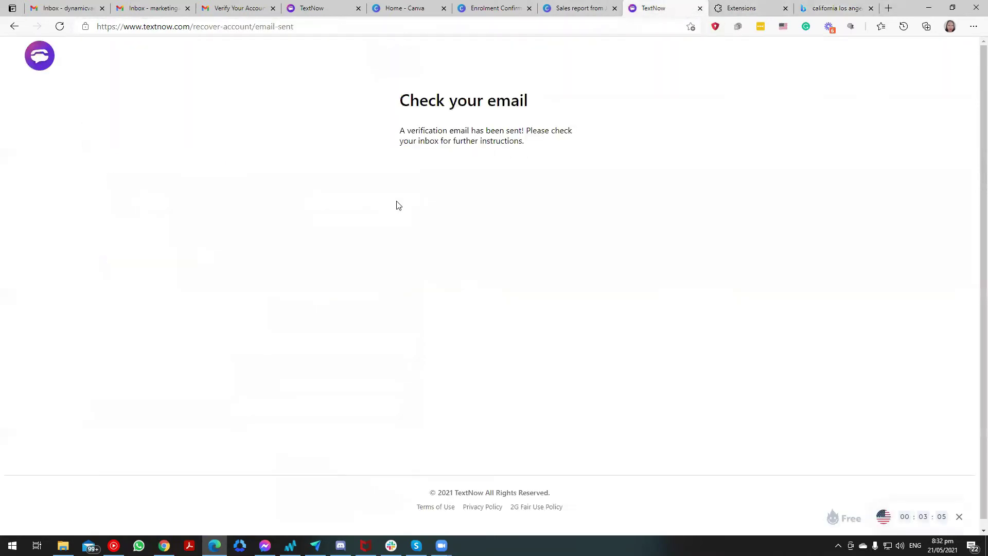
click(363, 12)
click(502, 221)
key(ctrl+v)
click(510, 262)
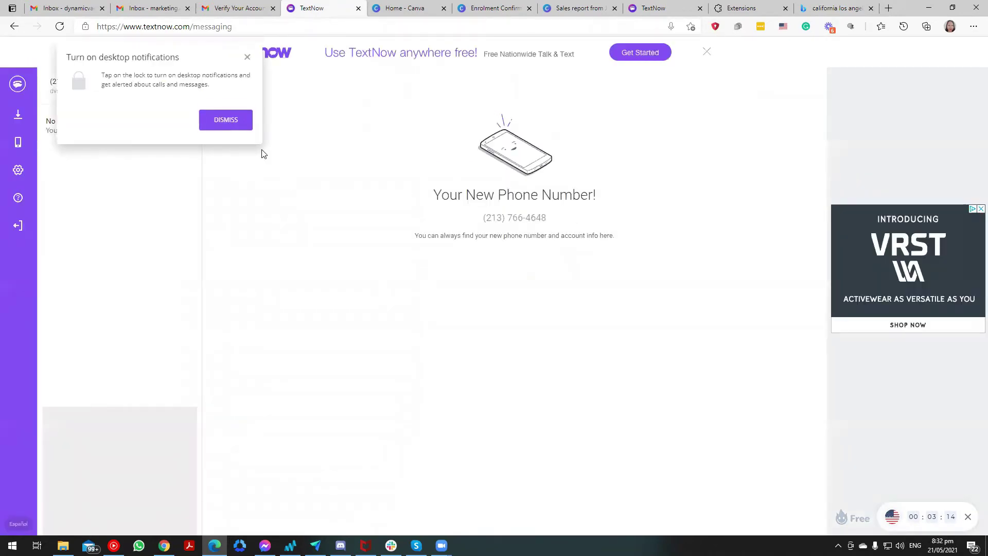
Dismiss the notifications prompt and unblock textnow.com through Hola's United States VPN.
click(247, 58)
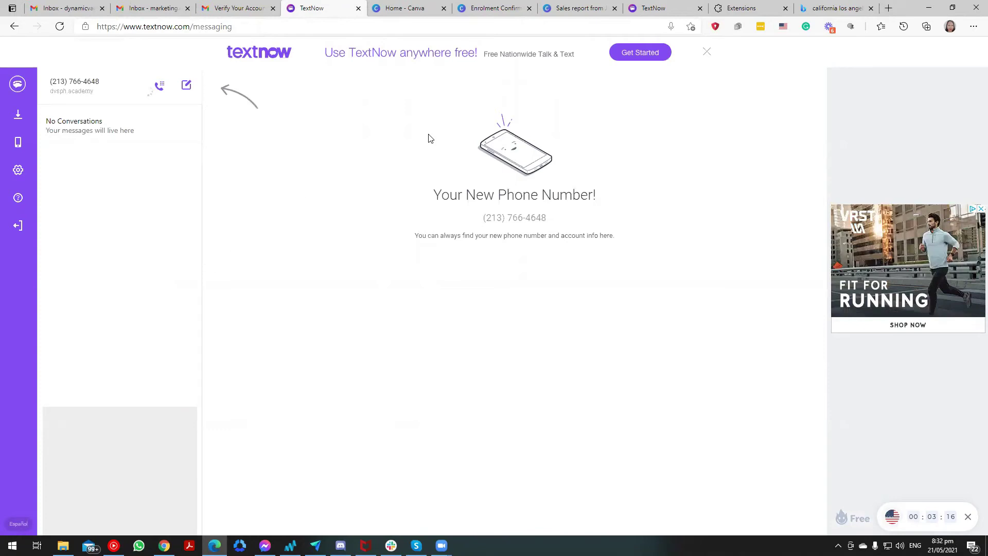
click(782, 32)
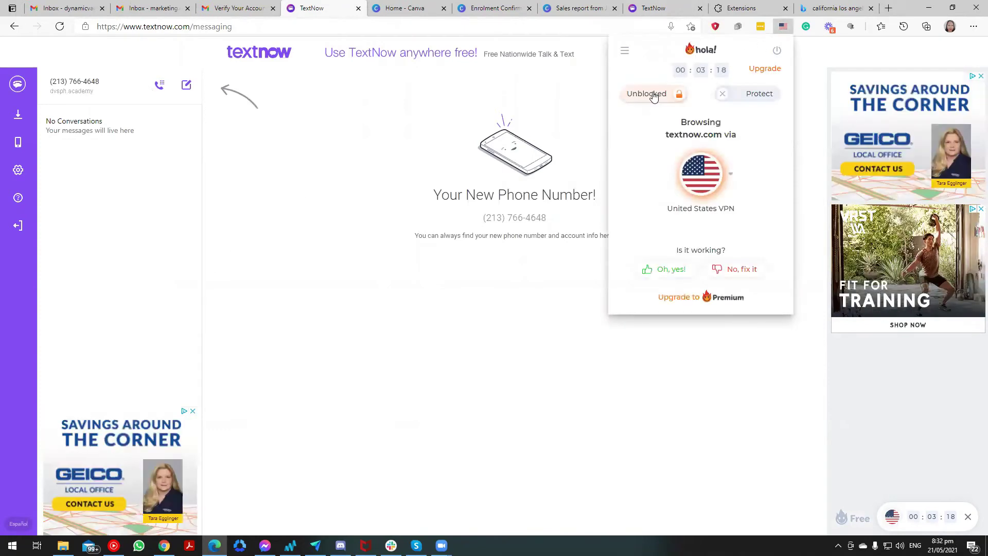
click(659, 93)
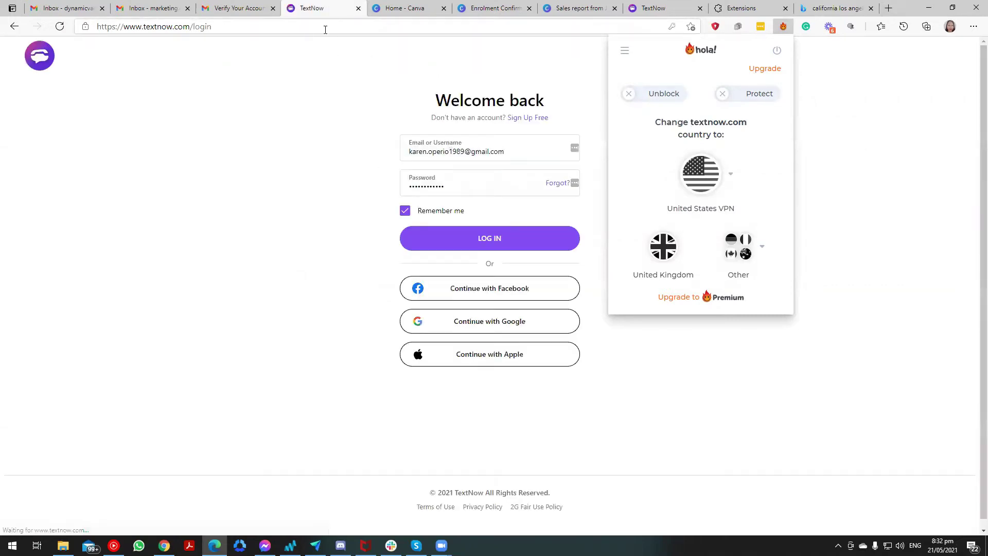
Sign in with the Google account and mark the motorbus pictures in the first image set.
click(512, 320)
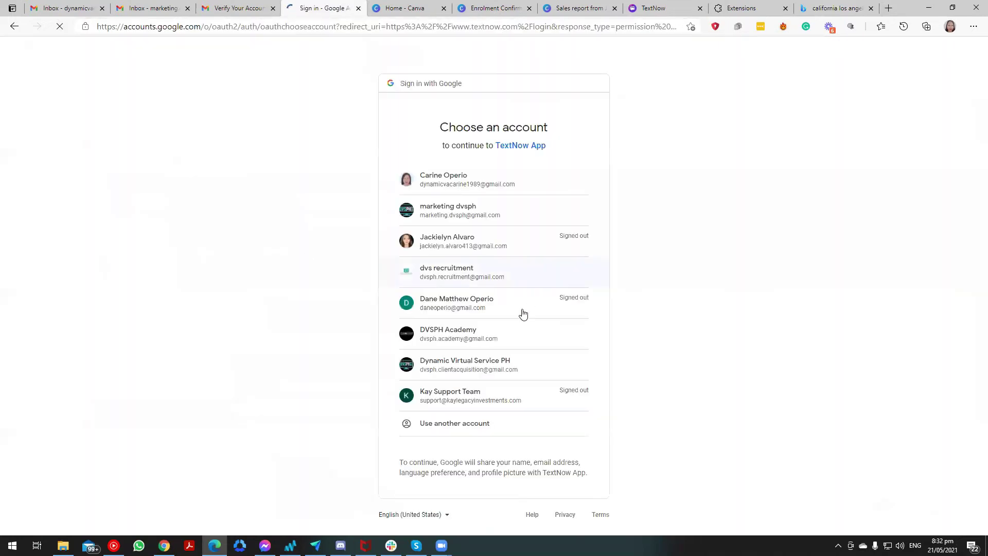
click(466, 338)
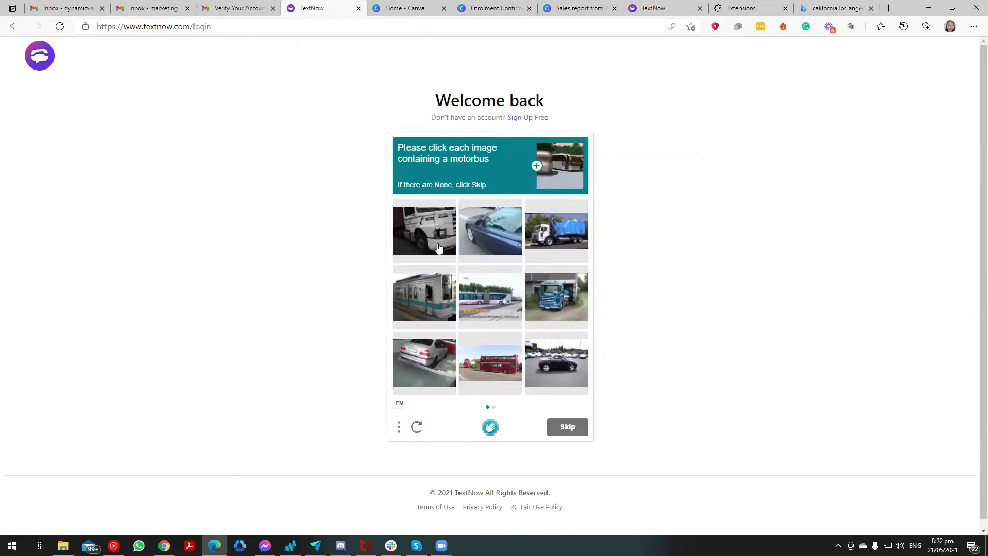
click(430, 303)
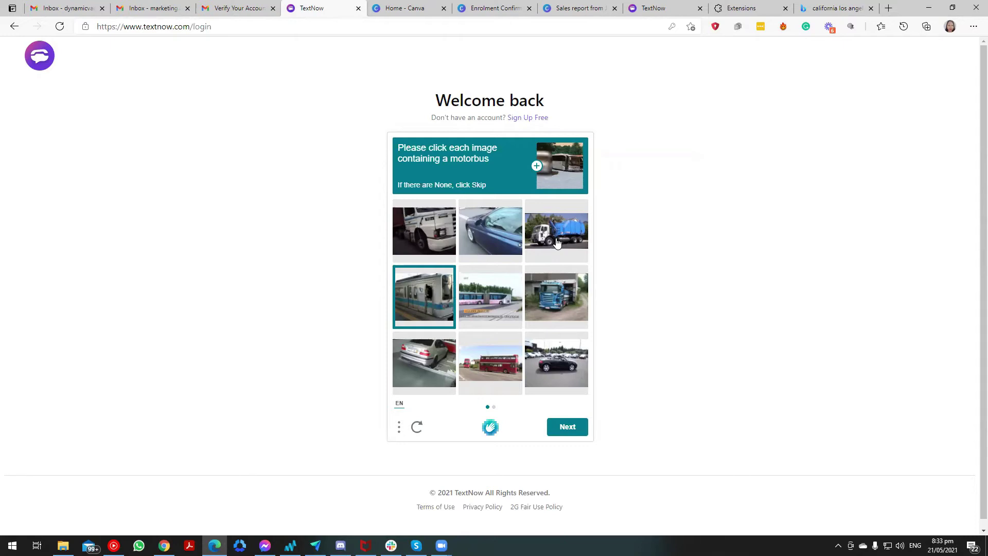
click(495, 309)
click(496, 374)
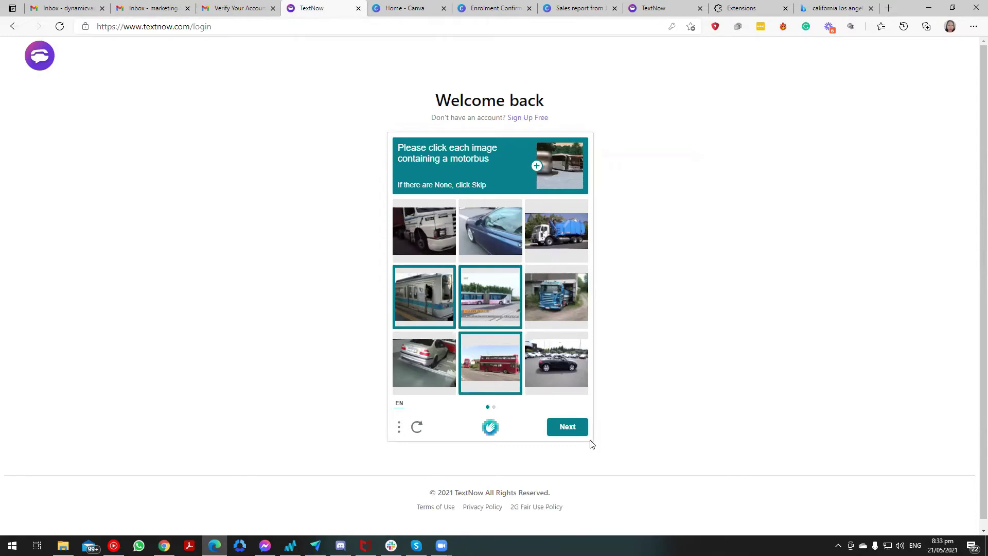
click(571, 428)
Mark the remaining motorbus pictures in the second set and submit the check.
click(477, 227)
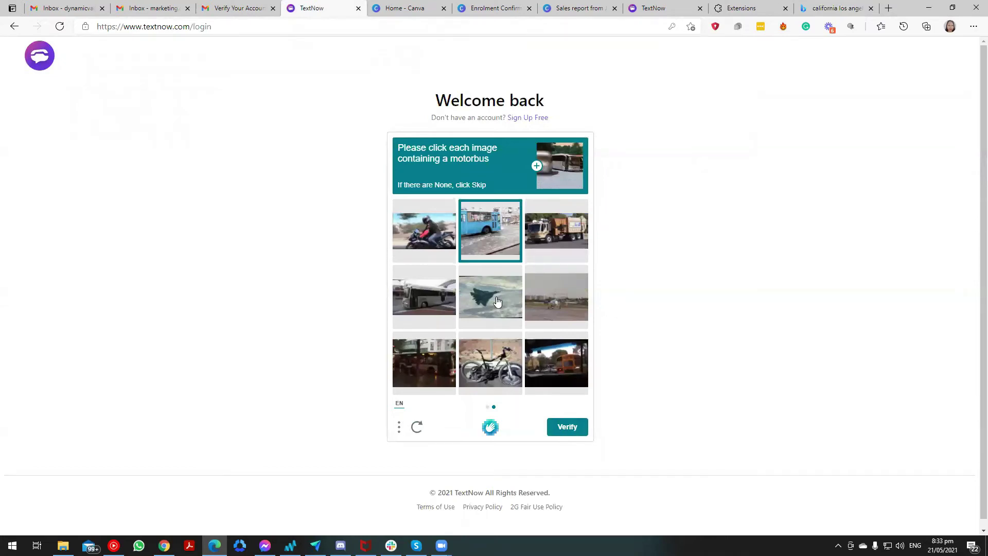
click(426, 301)
click(437, 377)
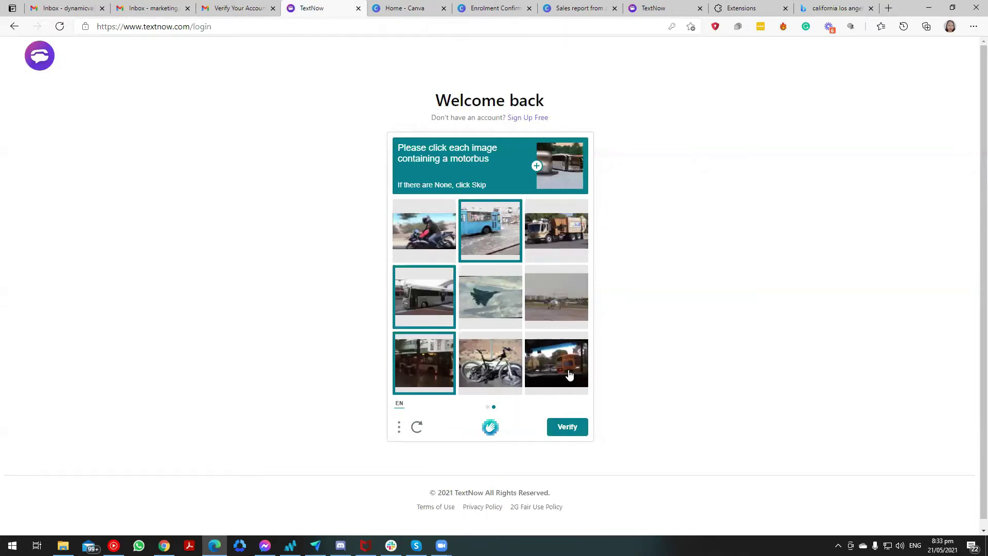
click(569, 374)
click(572, 427)
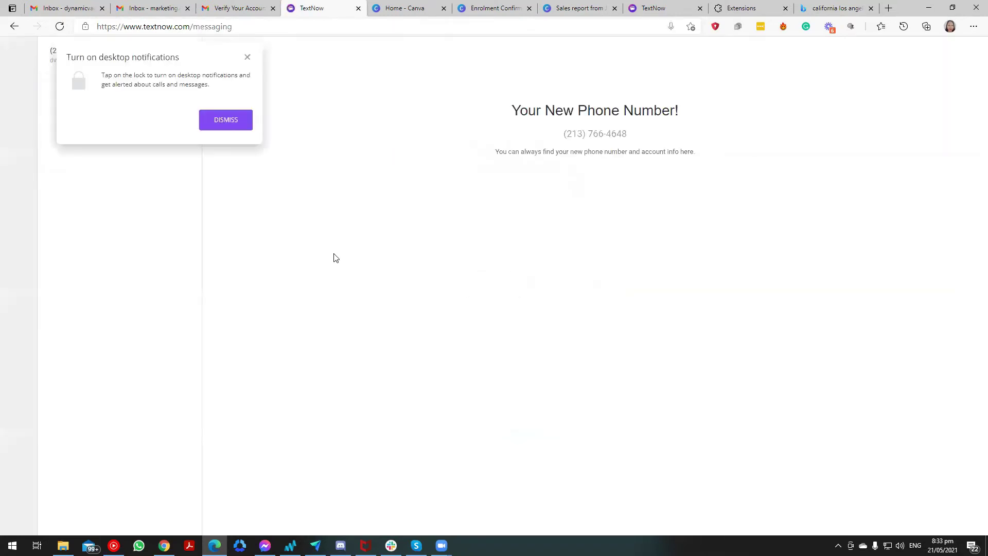
Dismiss the desktop-notifications prompt and bring up the New Call dial pad.
click(247, 57)
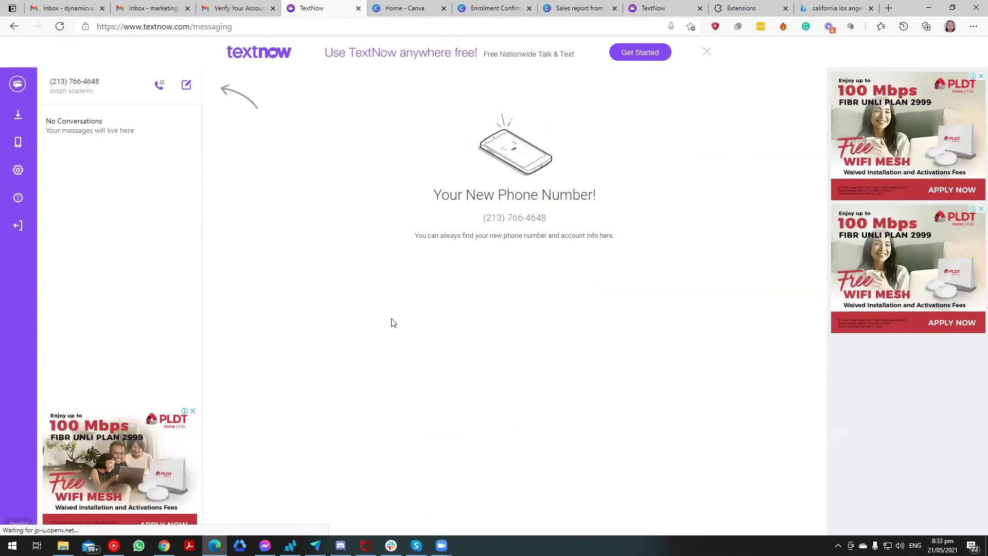
click(160, 86)
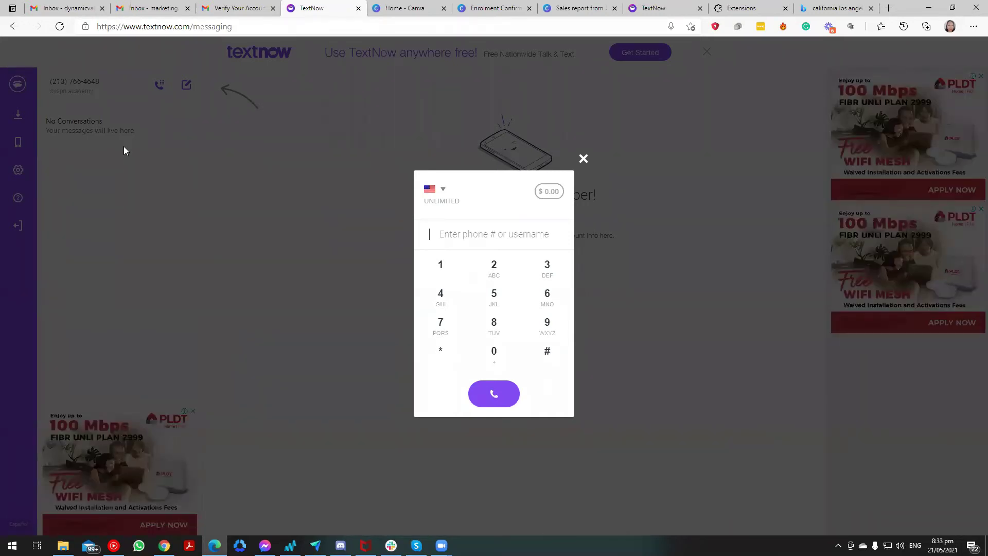
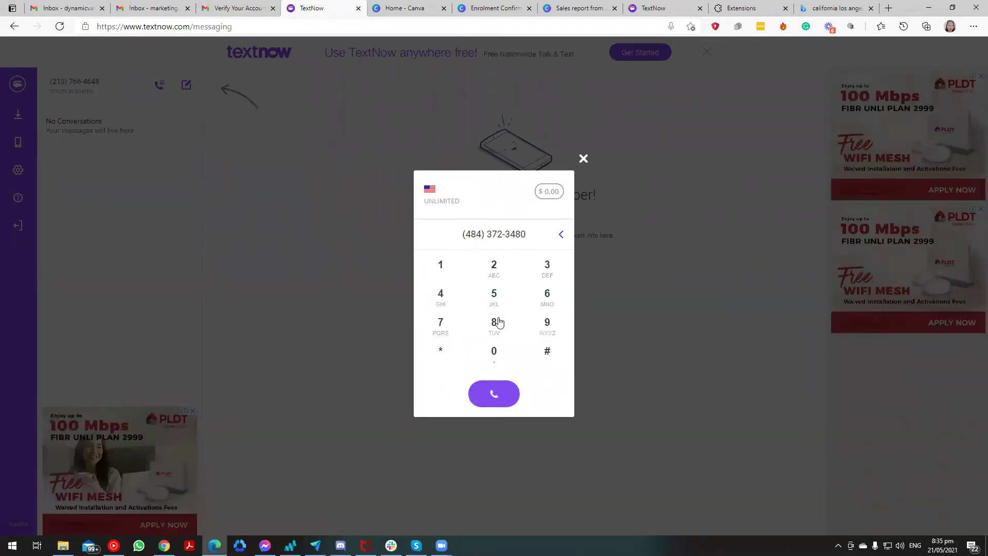
Enter the recipient's US phone number, fixing one mistyped digit, and place the call.
click(498, 394)
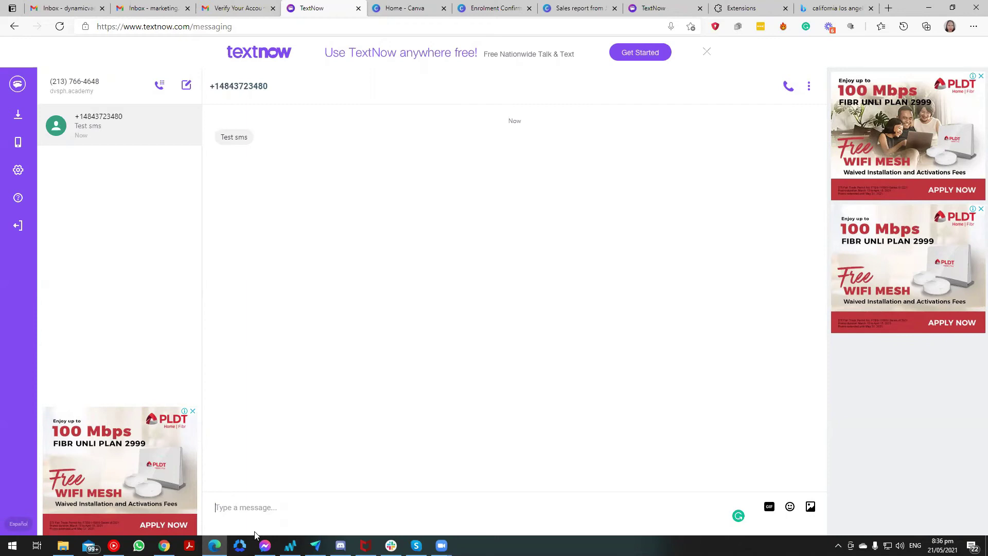
Switch to the browser's Extensions page, then to the area-code search results tab.
click(747, 11)
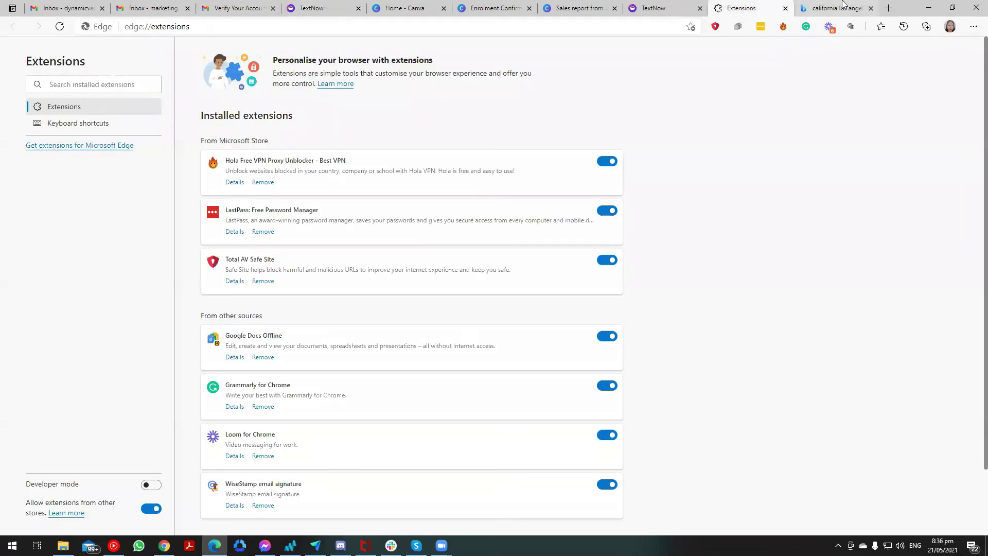
click(844, 5)
Replace the Bing query with 'textnow apk' and run the search.
drag(223, 61, 82, 59)
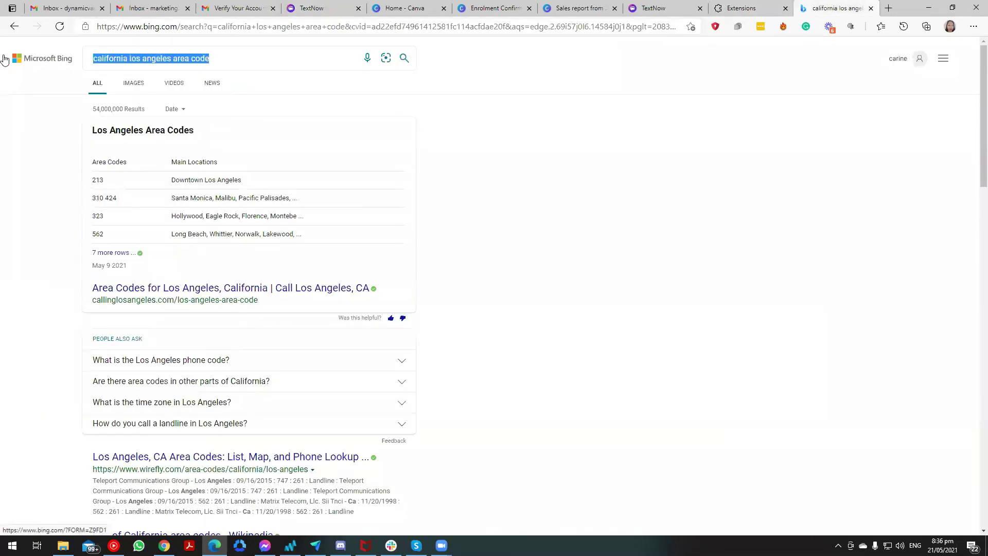
text(textn)
key(BackSpace)
text(now)
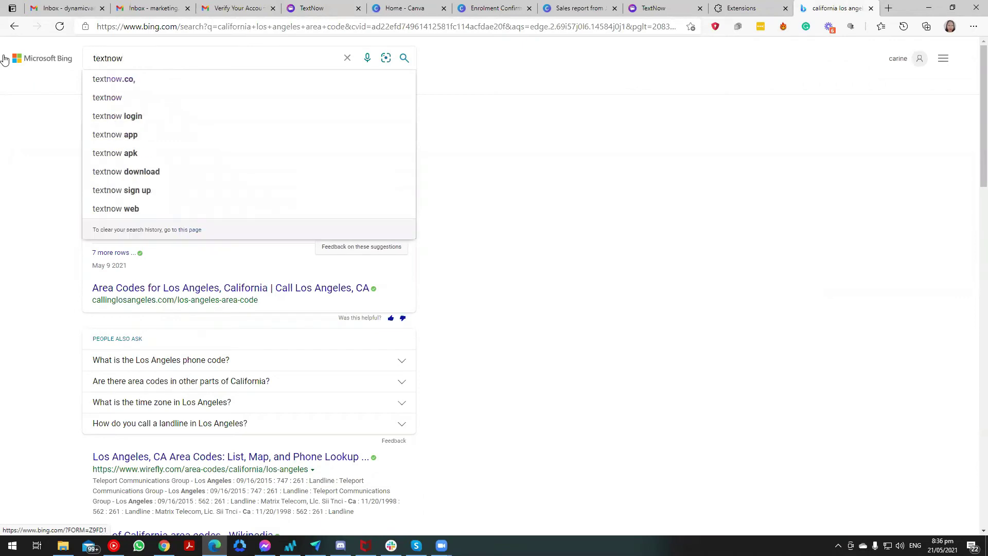
text( ap)
key(Down)
key(Down)
key(Down)
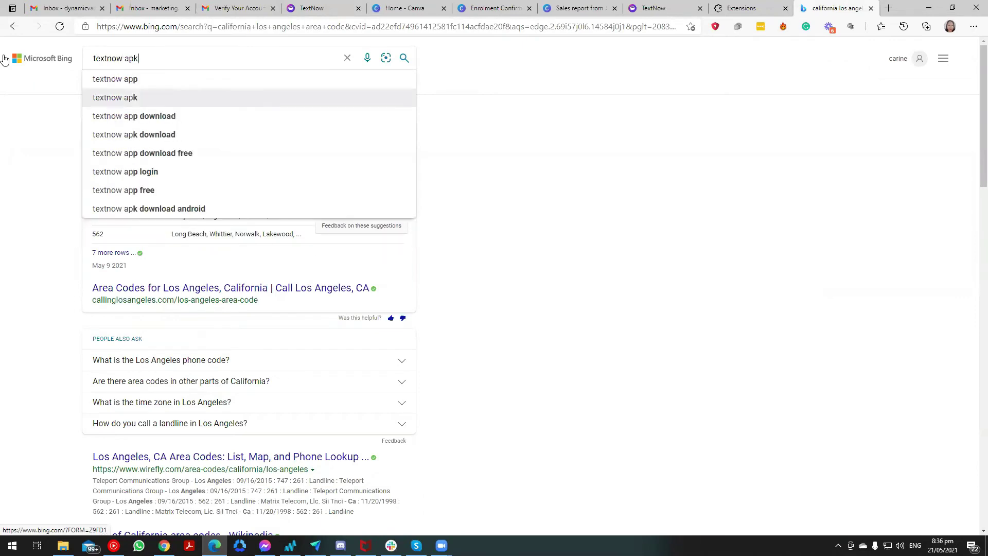
key(Up)
key(Return)
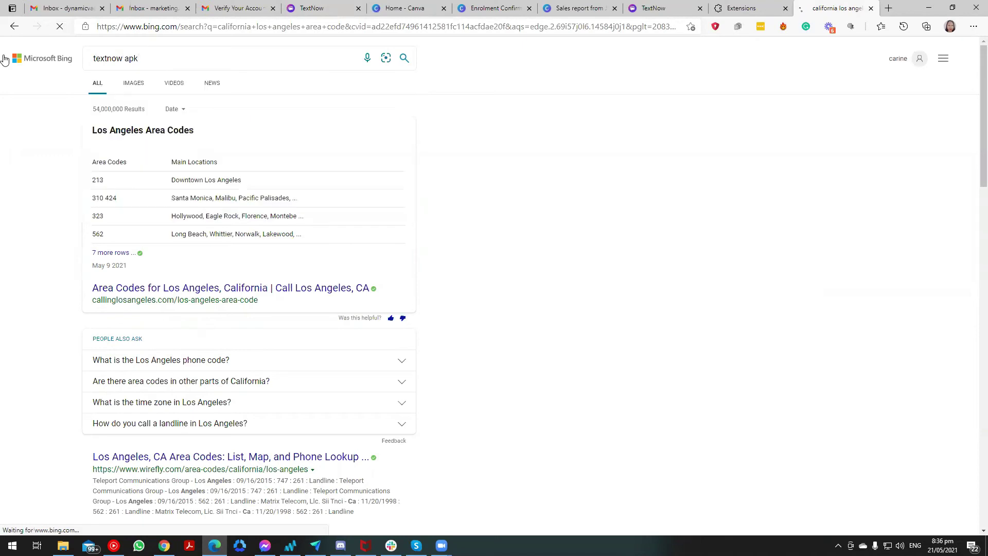
Look at the APKPure TextNow download page, then return to the search results.
scroll(4, 114, down, 4)
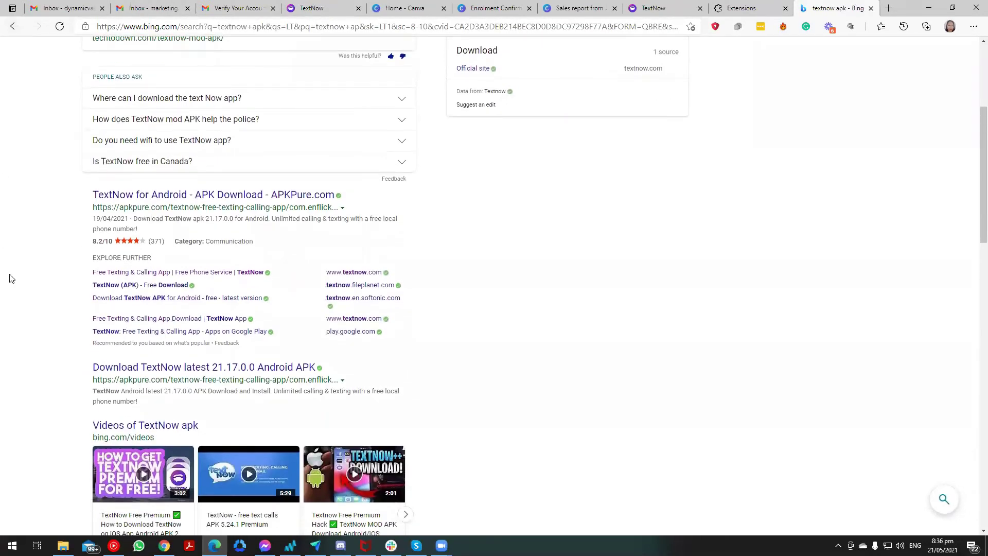
click(131, 195)
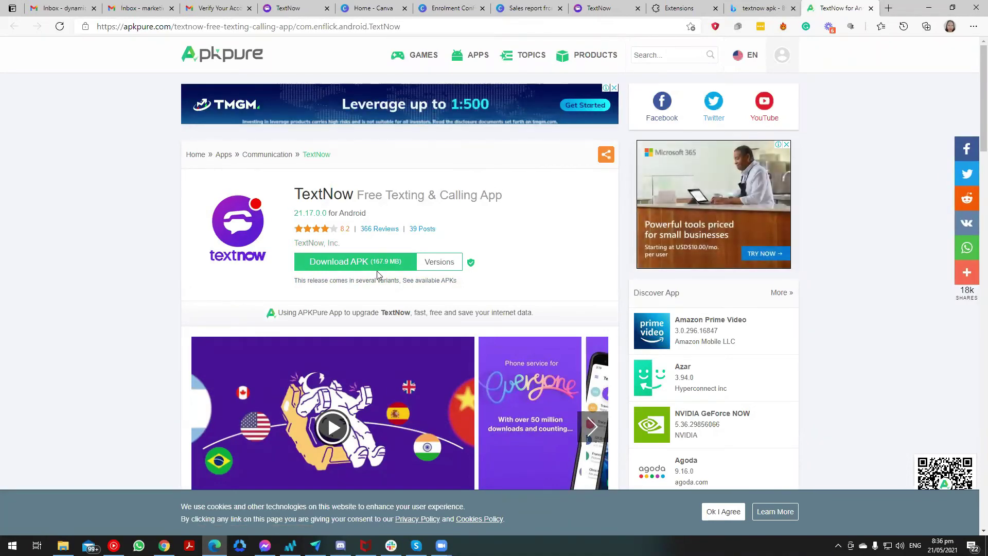
click(755, 6)
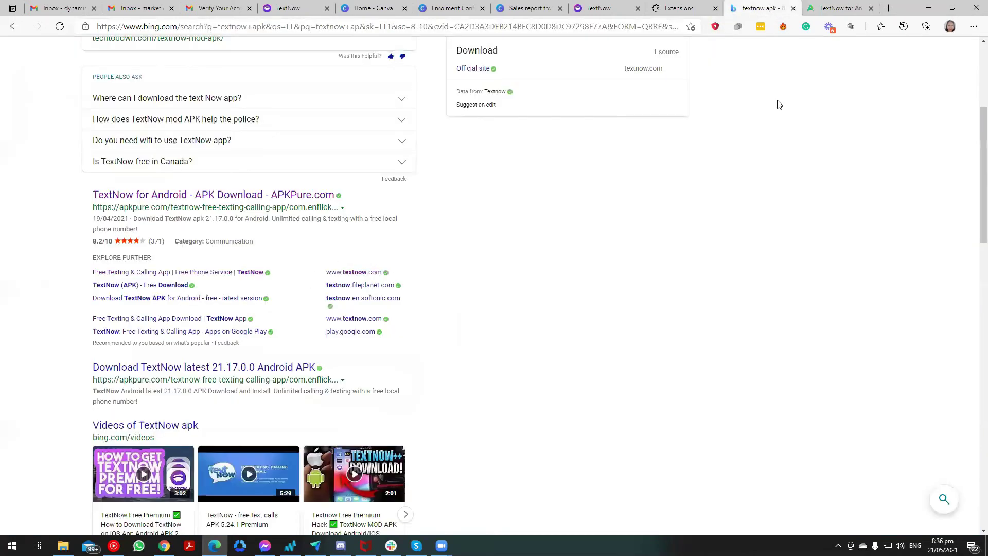
click(832, 8)
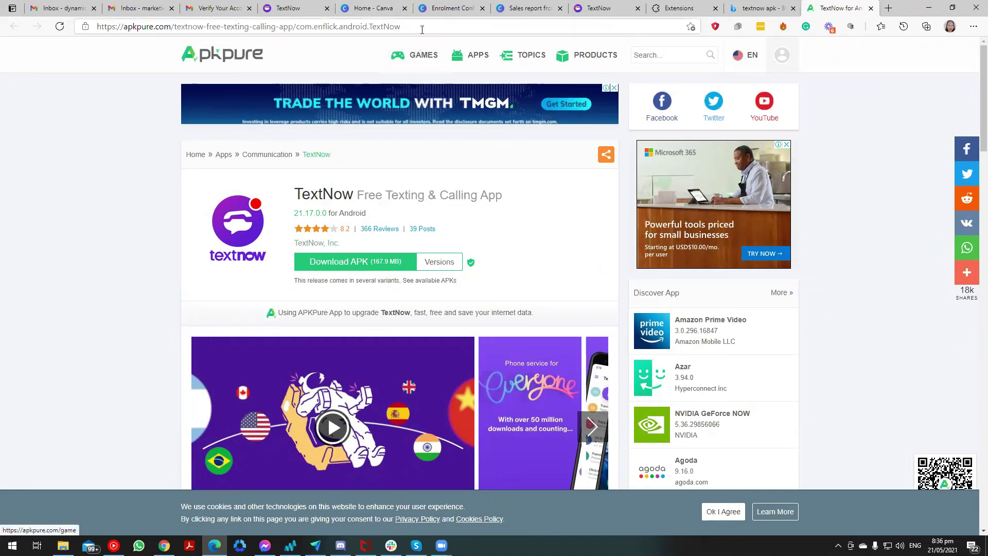
click(759, 7)
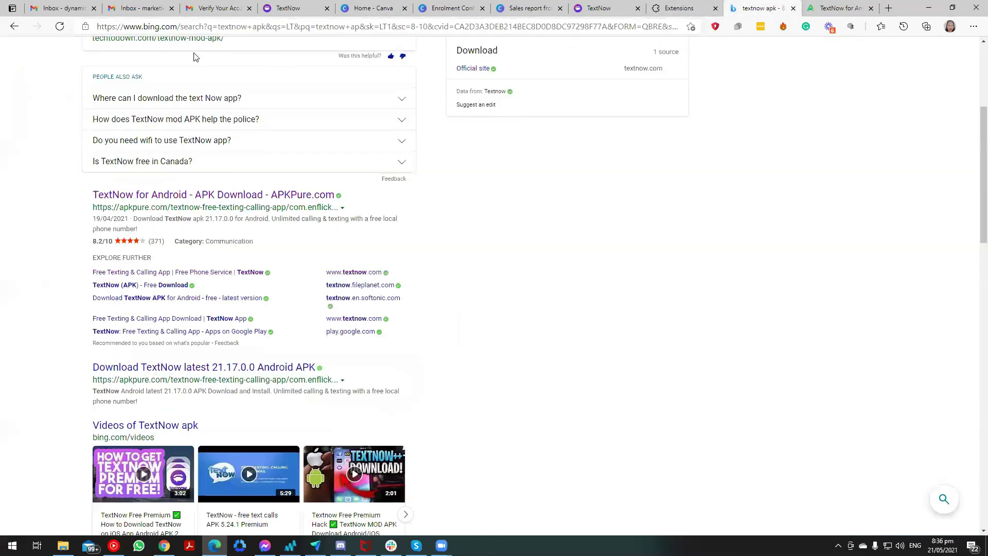
scroll(193, 57, up, 4)
Search for 'textnow app download' and open the official TextNow downloads page.
drag(137, 59, 128, 62)
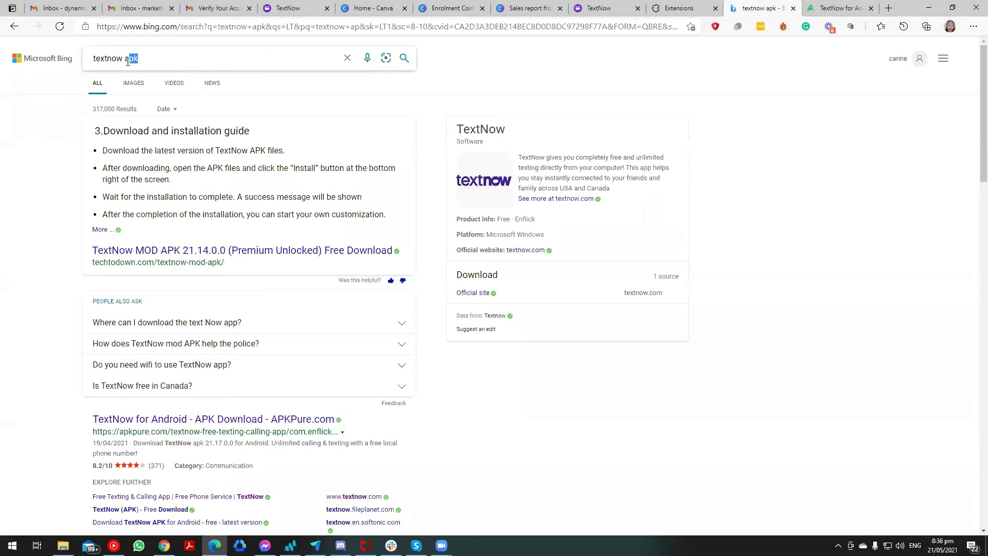
text(pp)
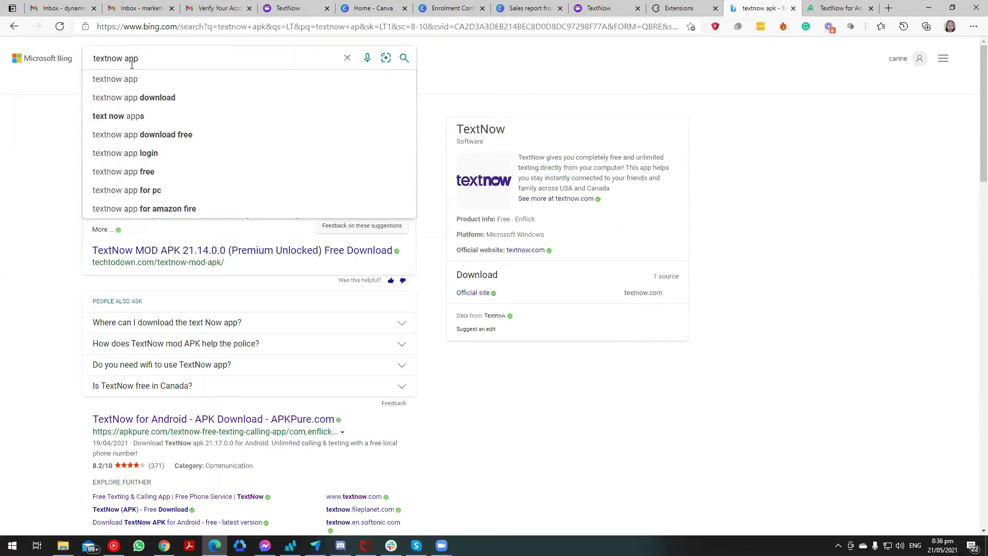
click(142, 98)
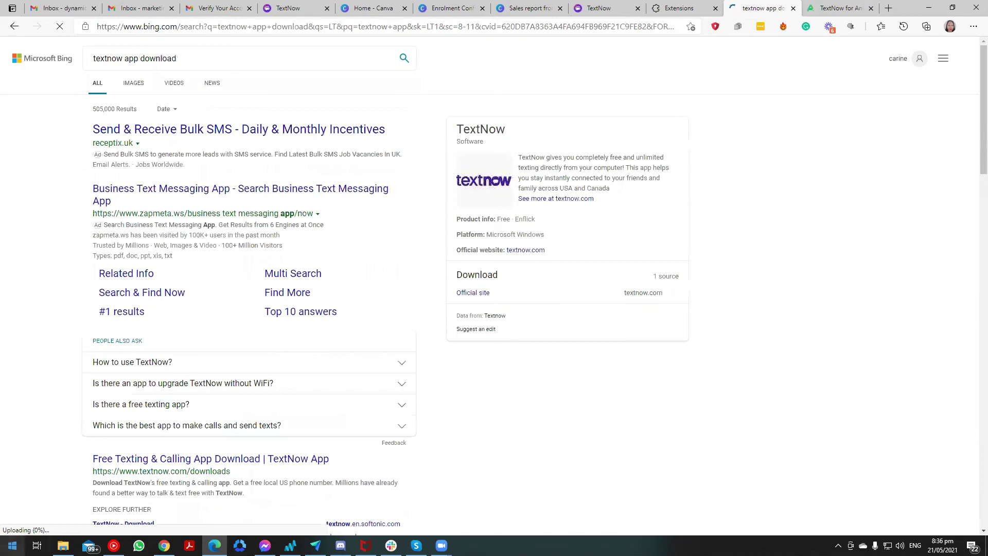
click(12, 545)
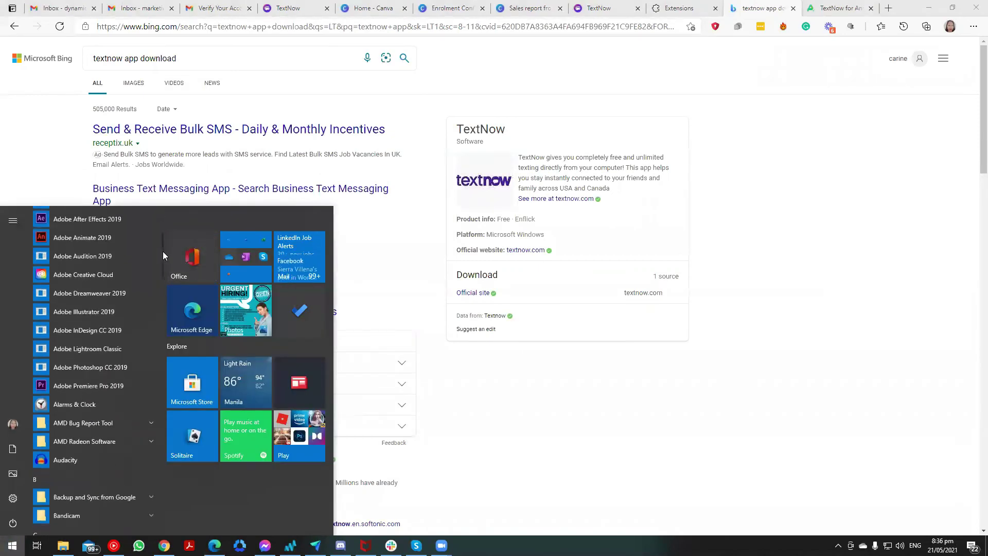
drag(163, 251, 174, 460)
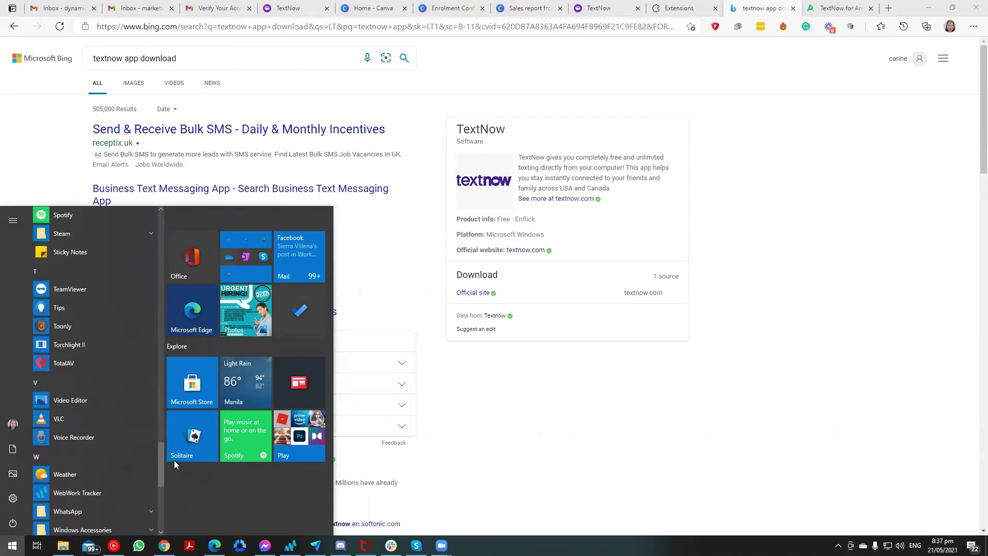
click(620, 379)
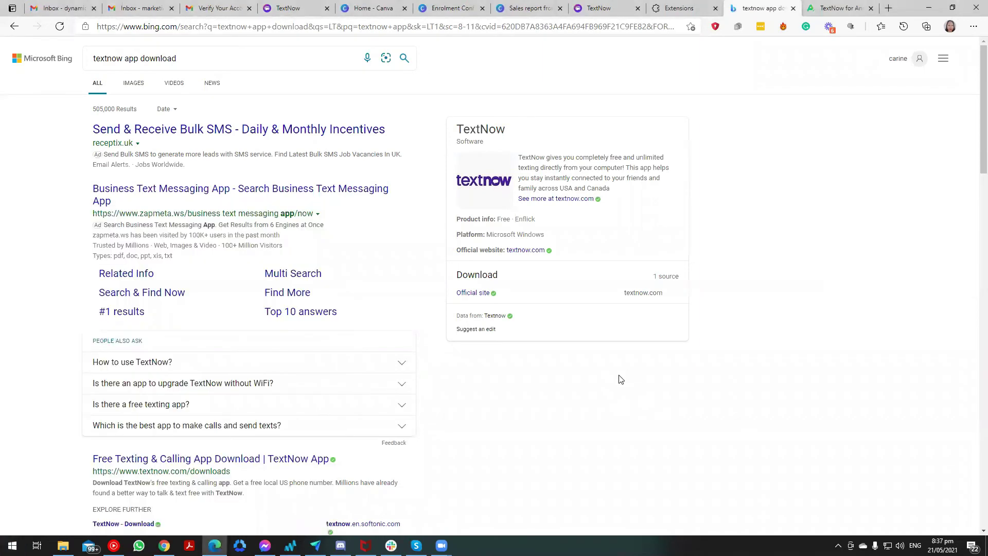
scroll(142, 349, down, 3)
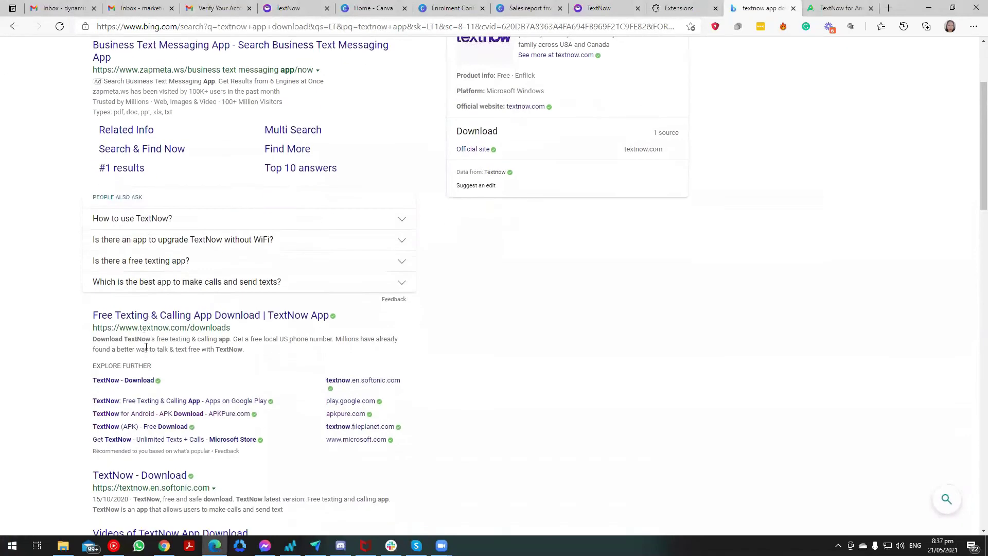
click(166, 310)
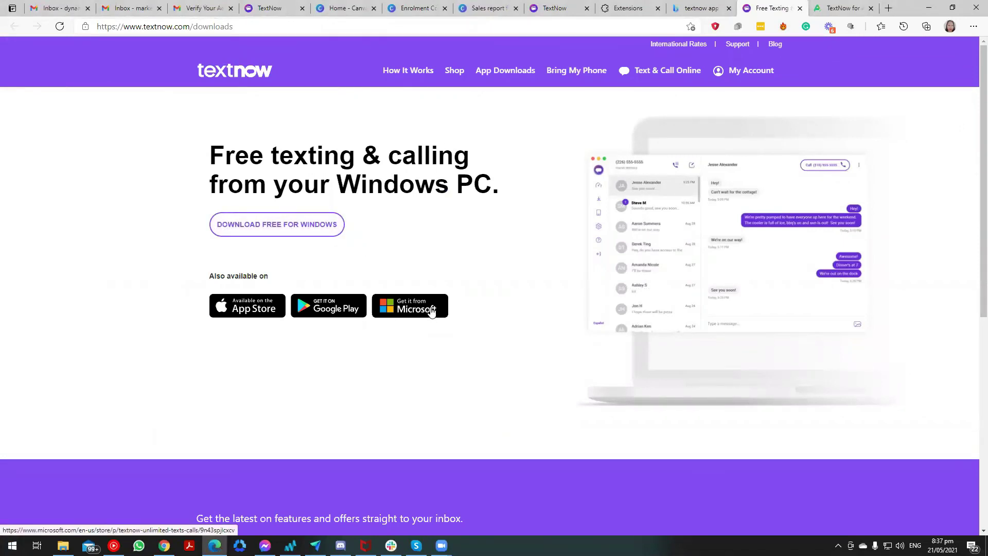
Open TextNow's Microsoft Store listing, stay on the US-English store, and choose Get to launch the Store app.
click(431, 311)
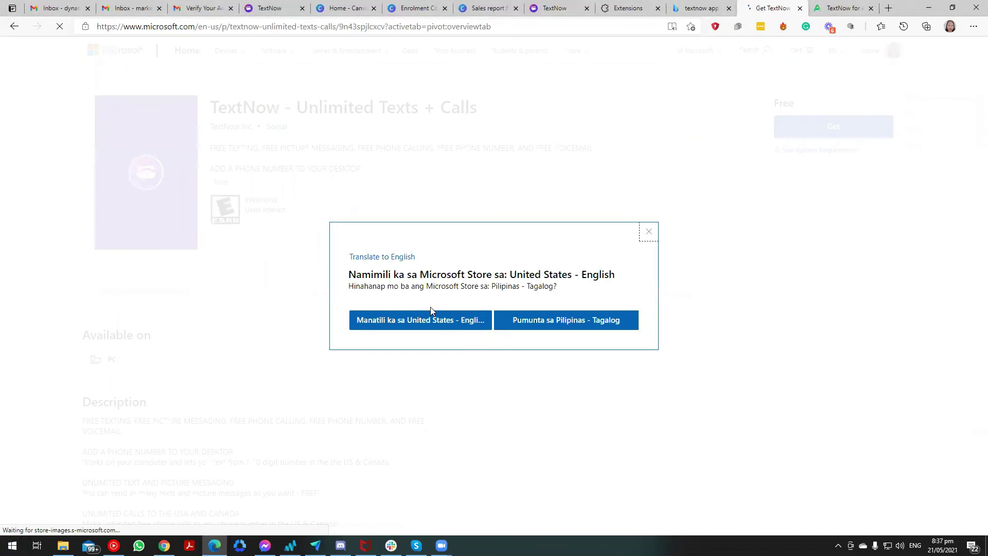
click(475, 324)
click(838, 127)
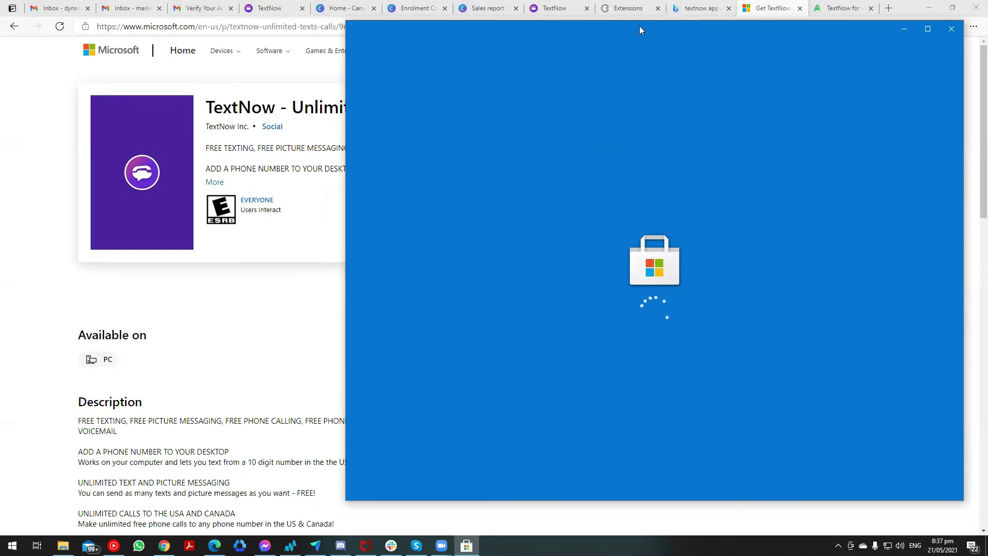
Move the Store window left and start installing the TextNow app.
drag(635, 30, 340, 23)
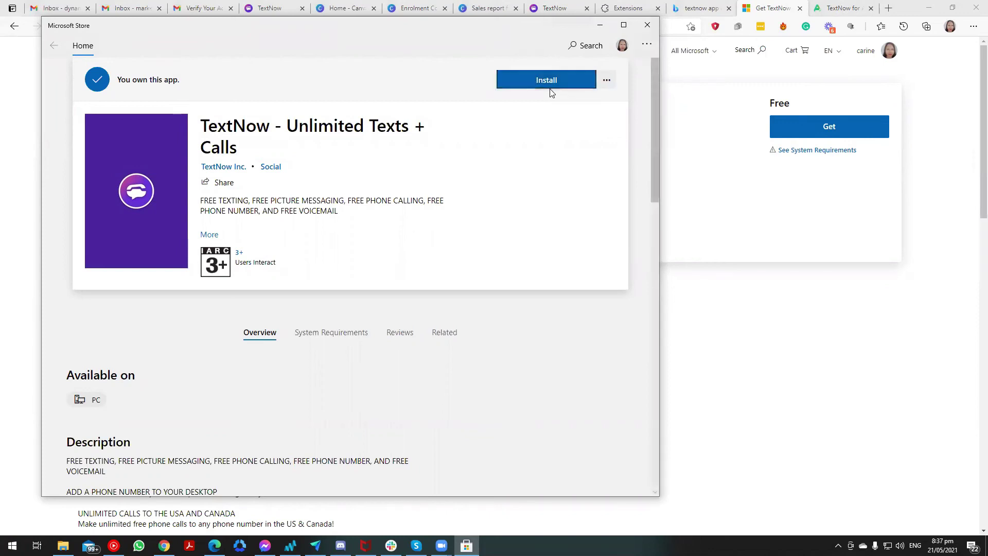
click(547, 82)
scroll(555, 150, down, 7)
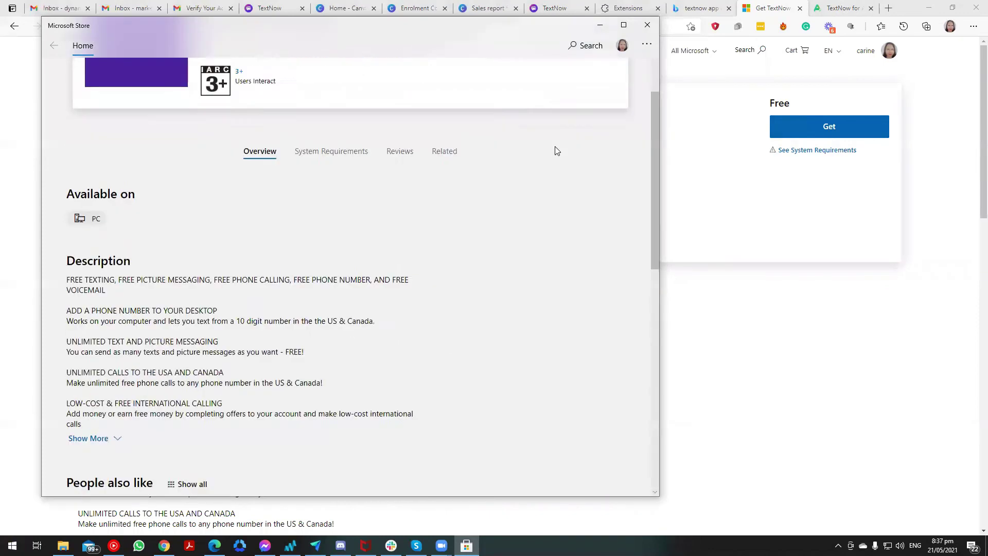
scroll(555, 150, up, 2)
scroll(554, 149, up, 5)
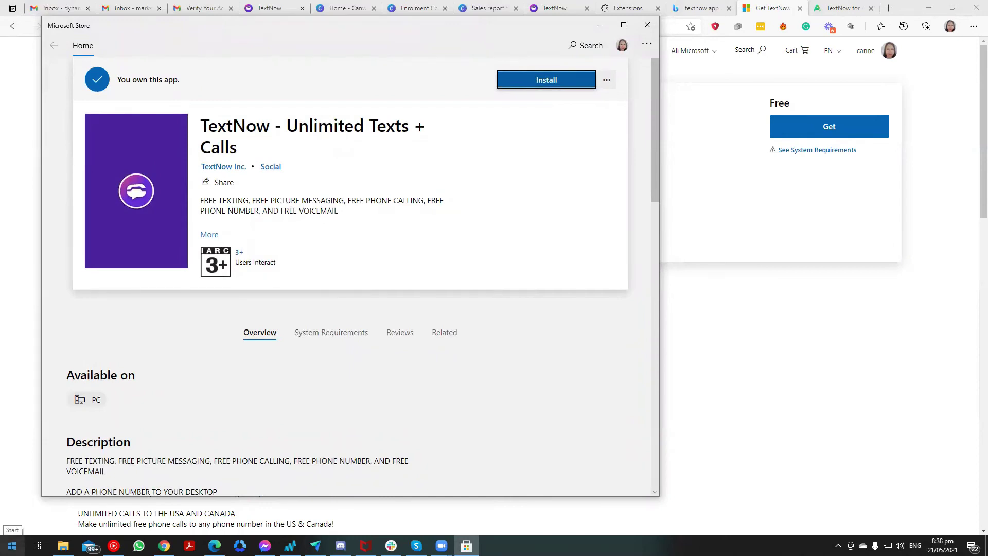
Browse the Start menu's installed apps, close it, and minimize the Microsoft Store window.
click(13, 546)
scroll(78, 443, down, 10)
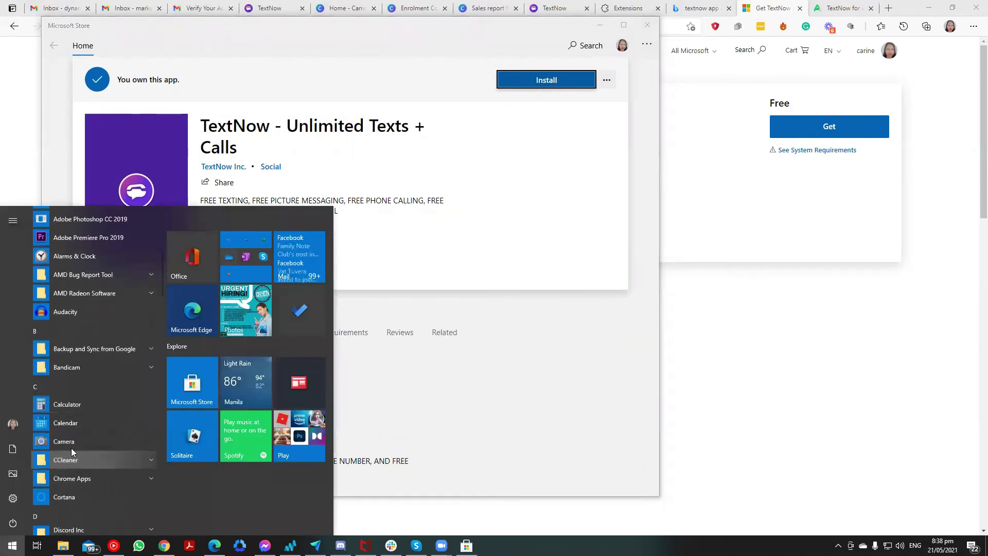
scroll(80, 439, down, 10)
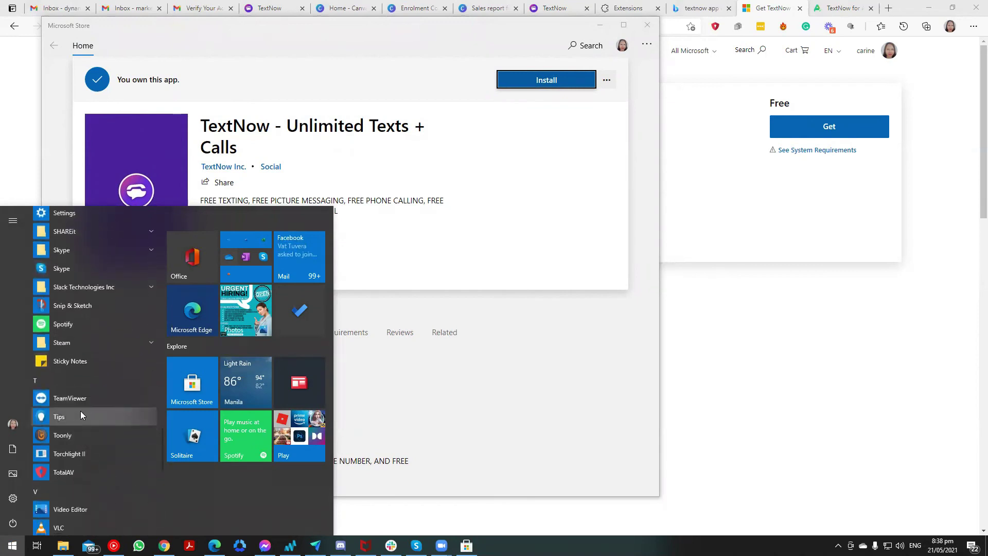
scroll(73, 469, up, 4)
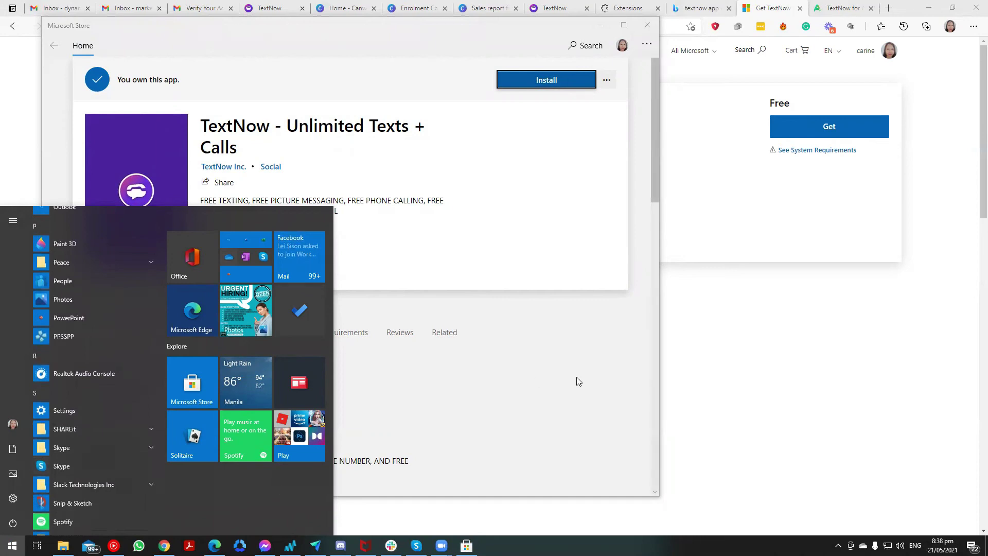
scroll(63, 357, up, 7)
scroll(63, 357, up, 5)
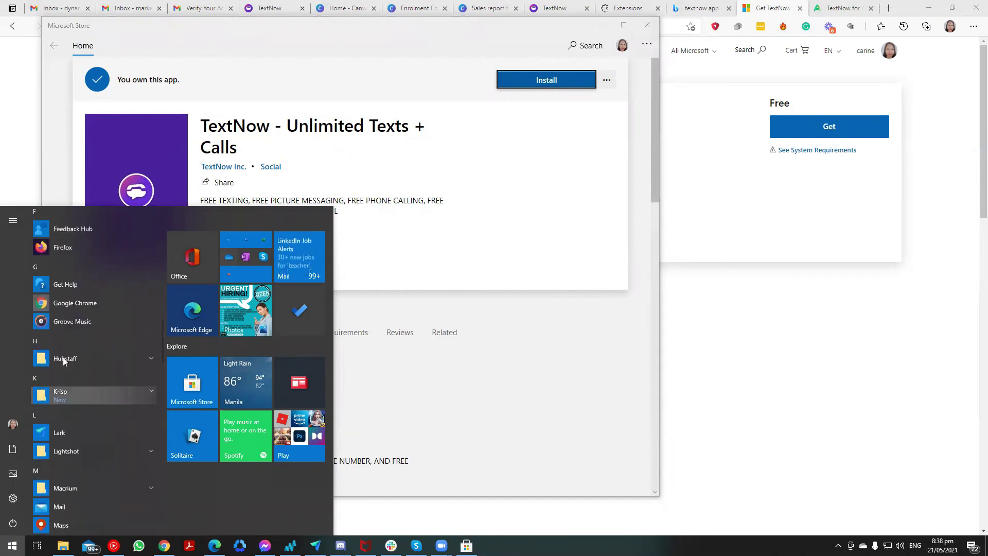
click(144, 83)
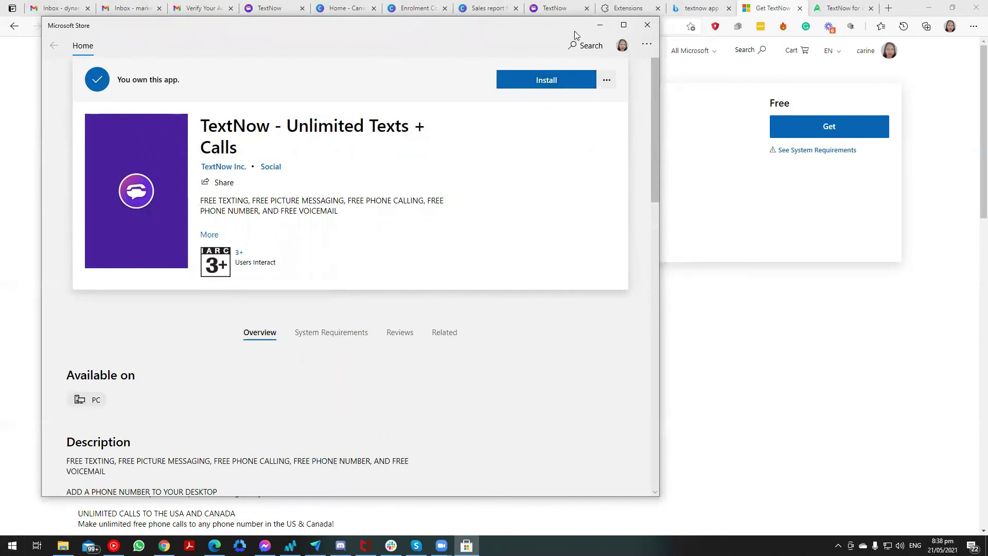
click(599, 27)
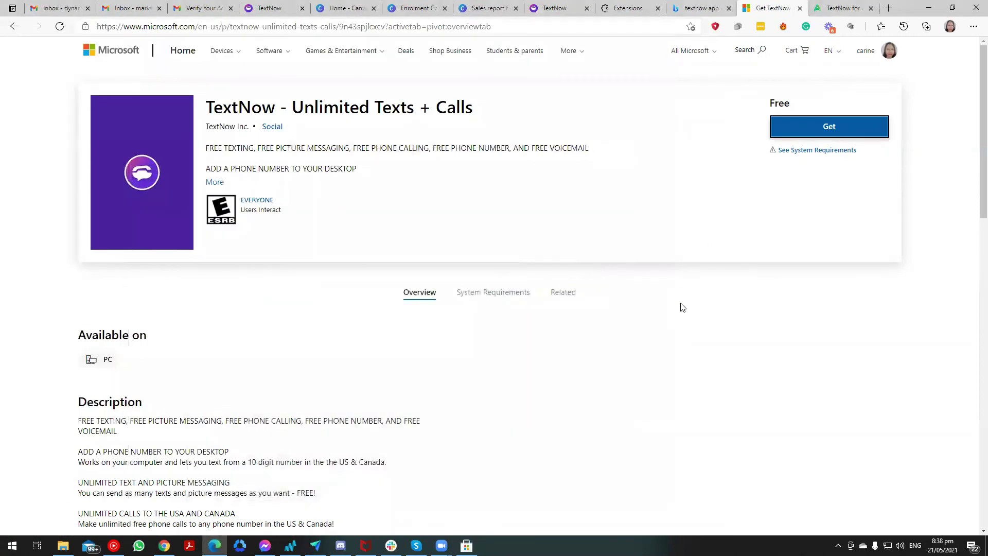
Close the check-your-email tab, review the Test sms conversation, then return to the Store listing tab.
click(565, 10)
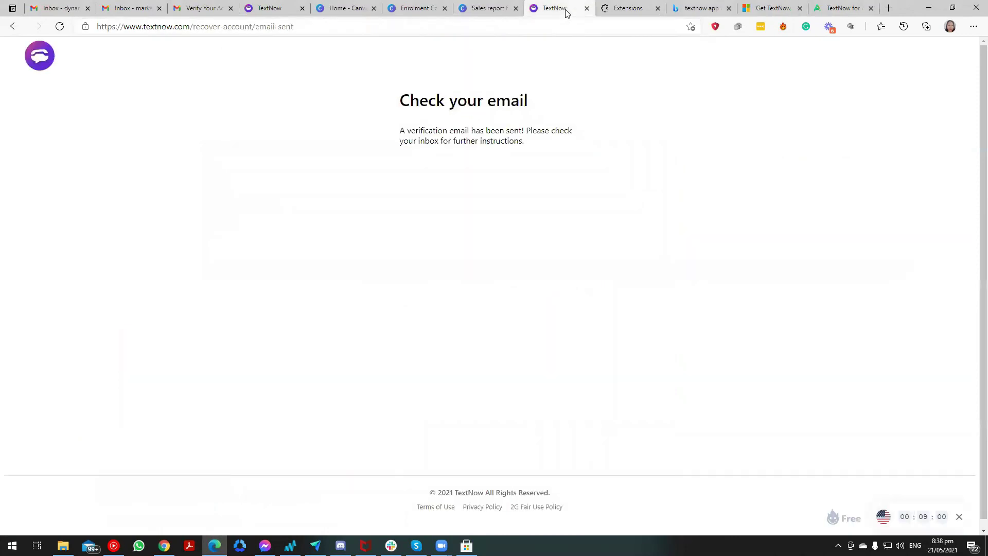
click(586, 8)
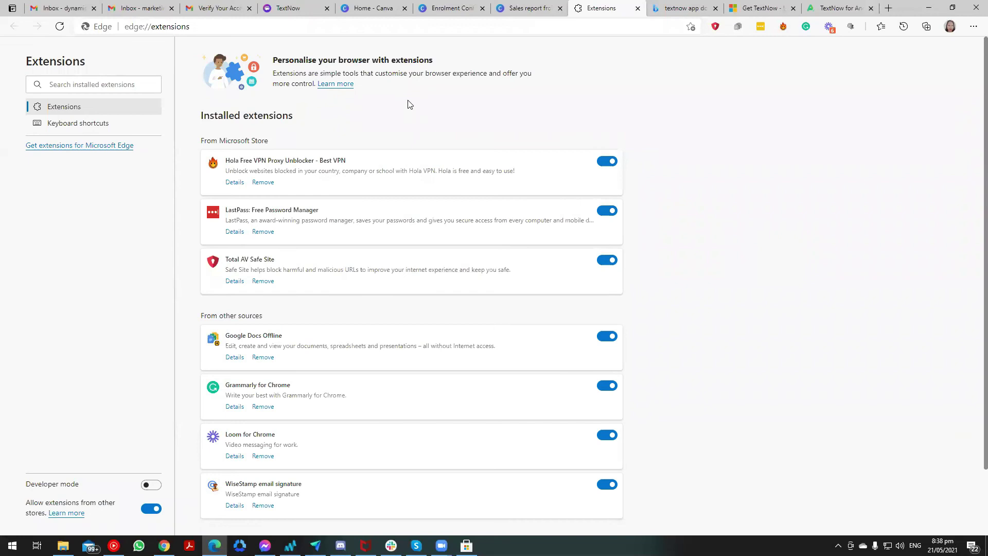
click(293, 12)
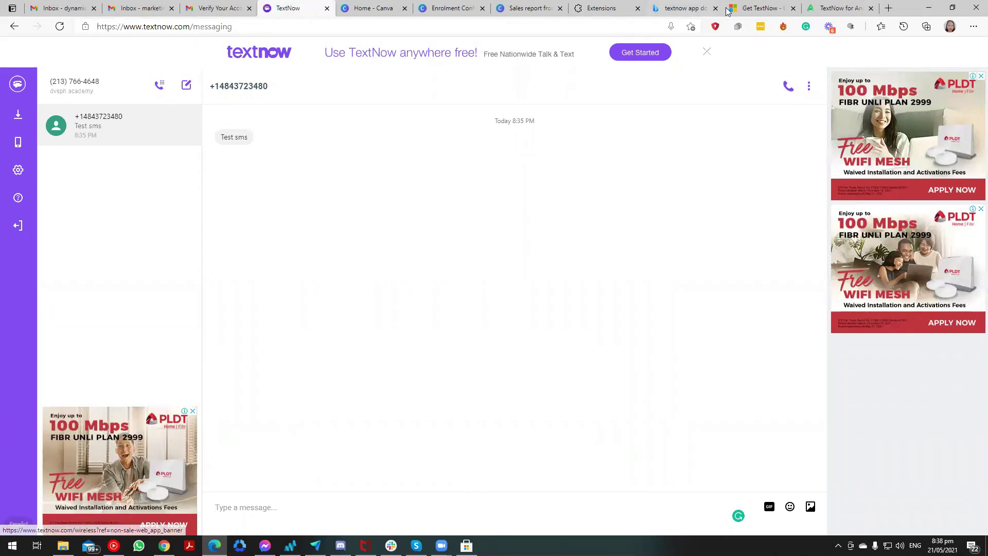
click(762, 8)
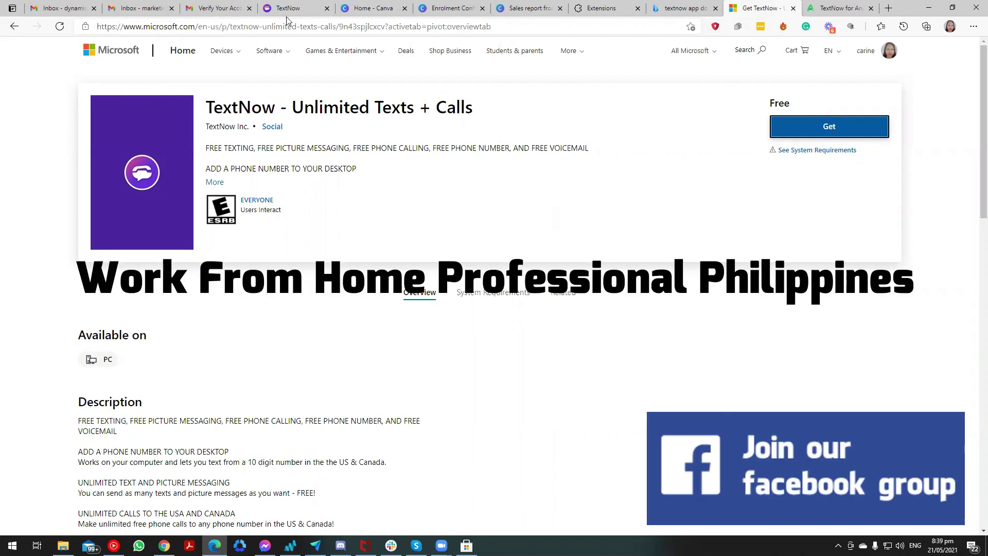
Switch to Facebook and open the Work From Home Professional Philippines group.
key(alt+Tab)
key(Tab)
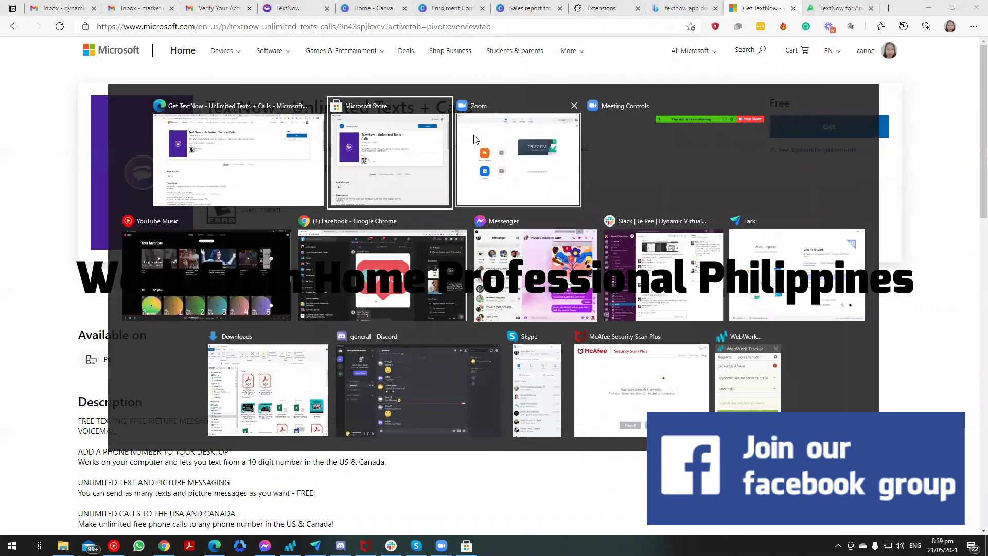
key(alt+Tab)
key(alt+Tab)
key(alt+Tab)
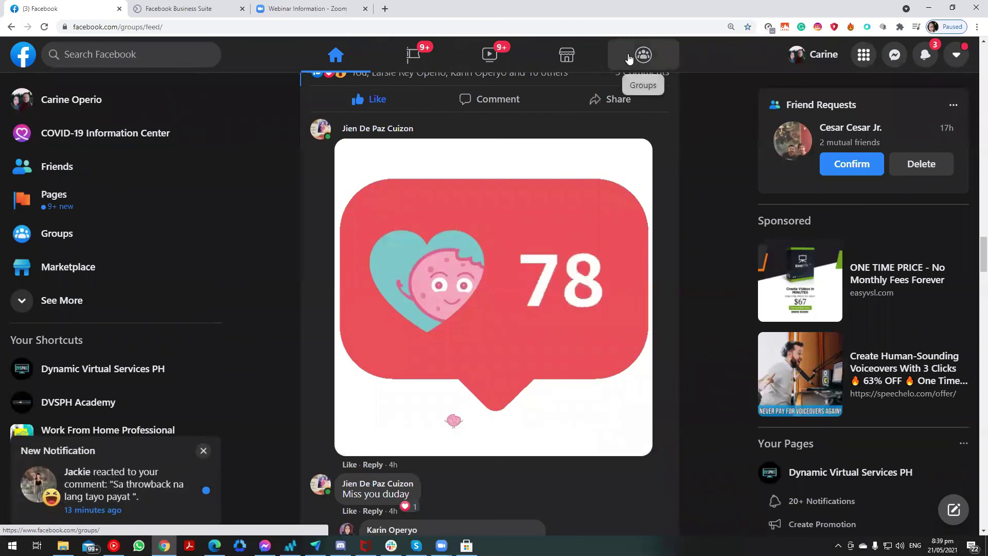
click(629, 58)
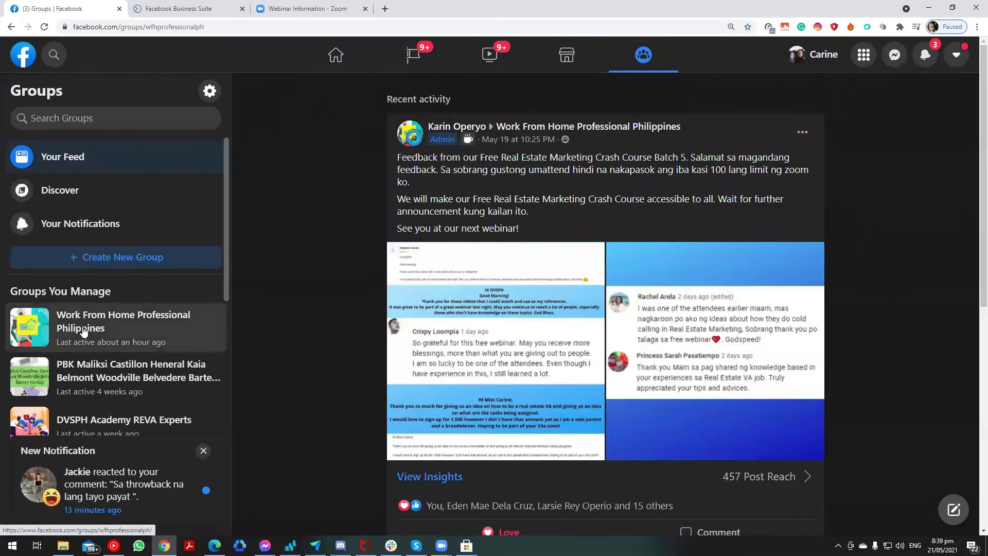
click(84, 331)
Expand the group's Real Estate Marketing webinar announcement, then open the account options.
scroll(461, 329, down, 1)
scroll(461, 331, down, 9)
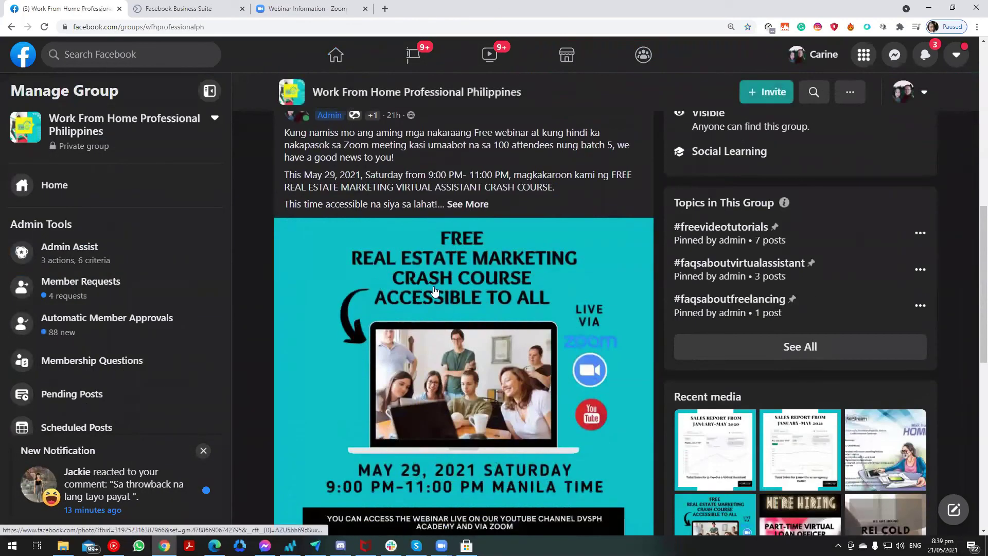
scroll(451, 295, down, 3)
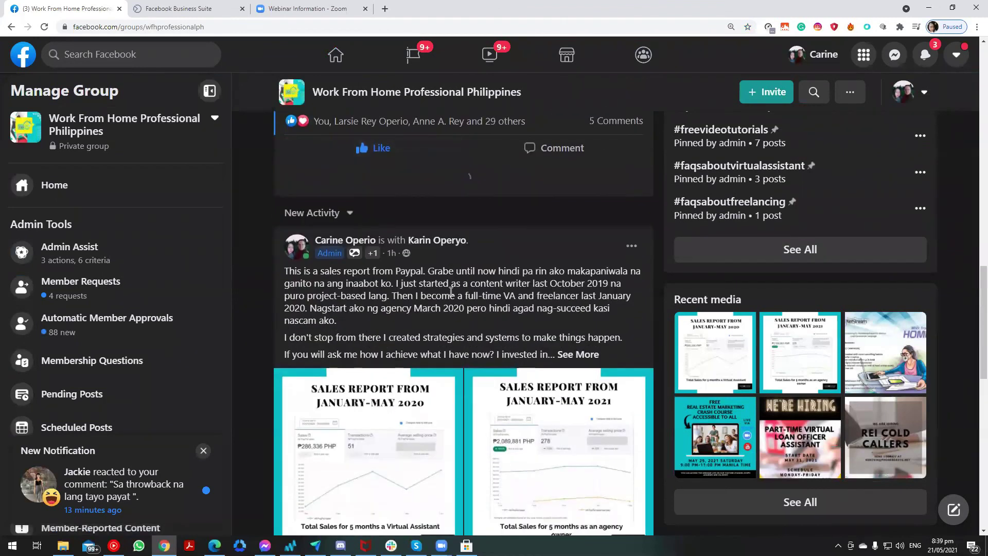
scroll(443, 232, up, 12)
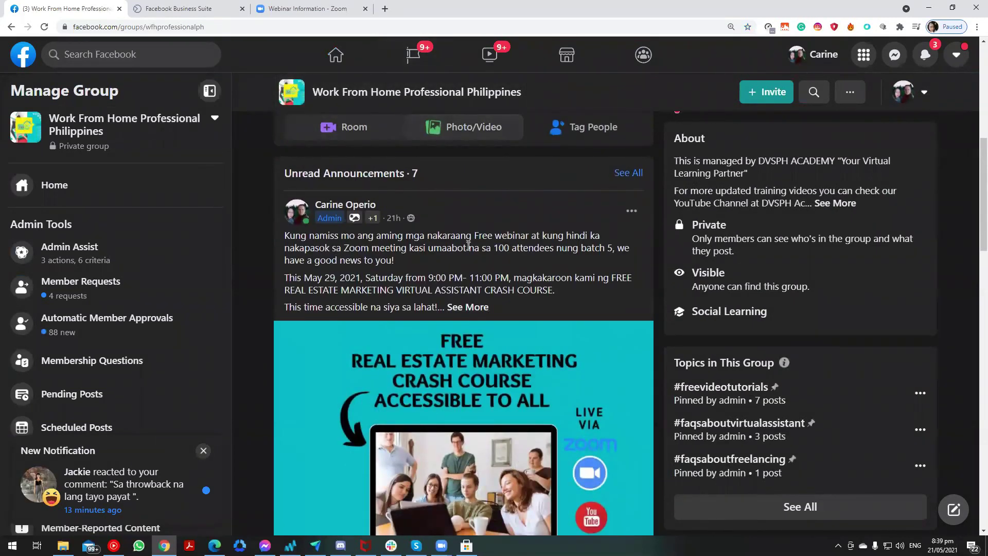
scroll(468, 259, down, 1)
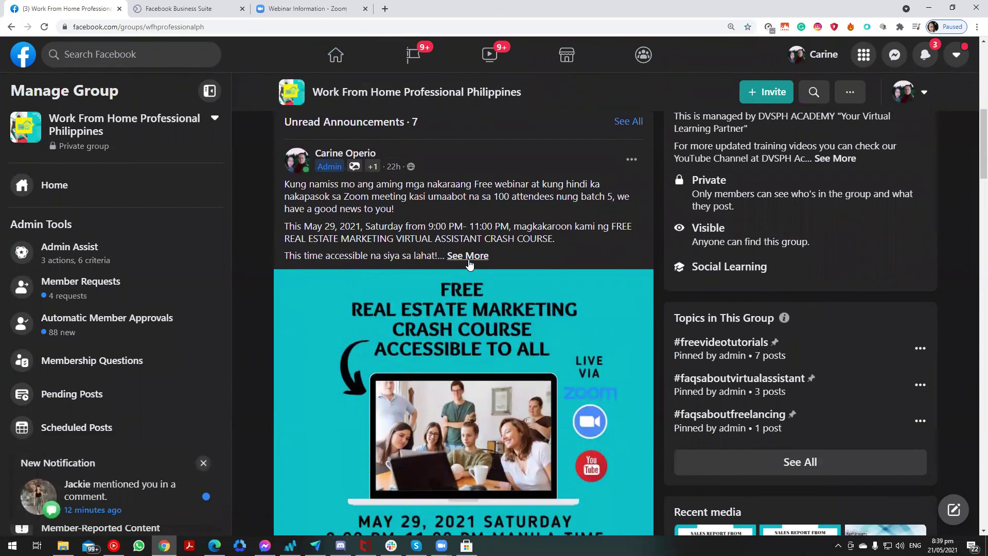
click(483, 262)
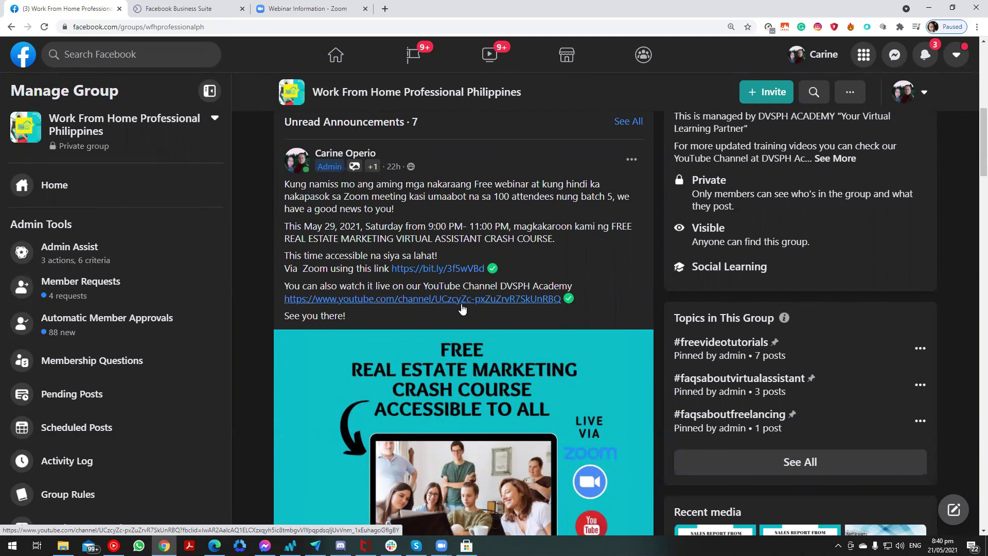
click(956, 55)
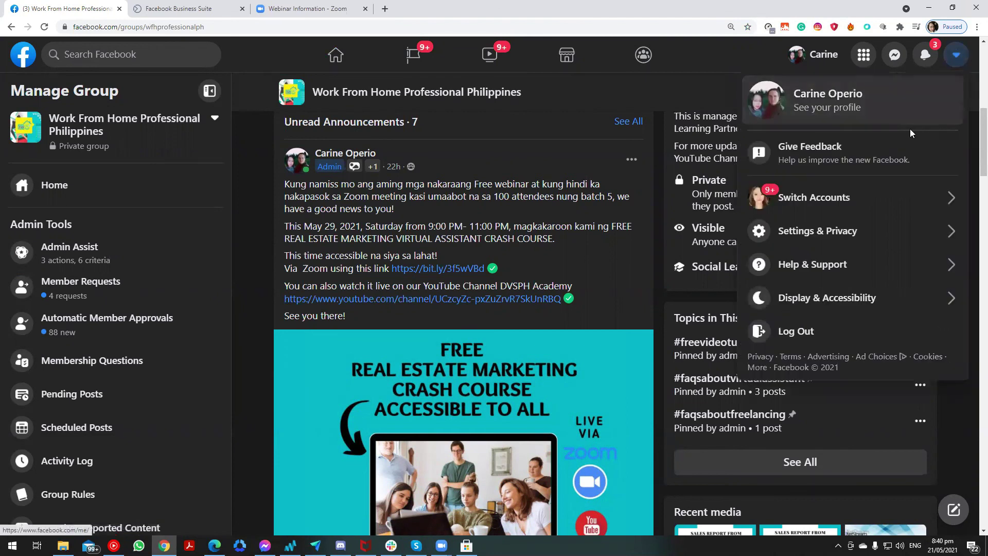